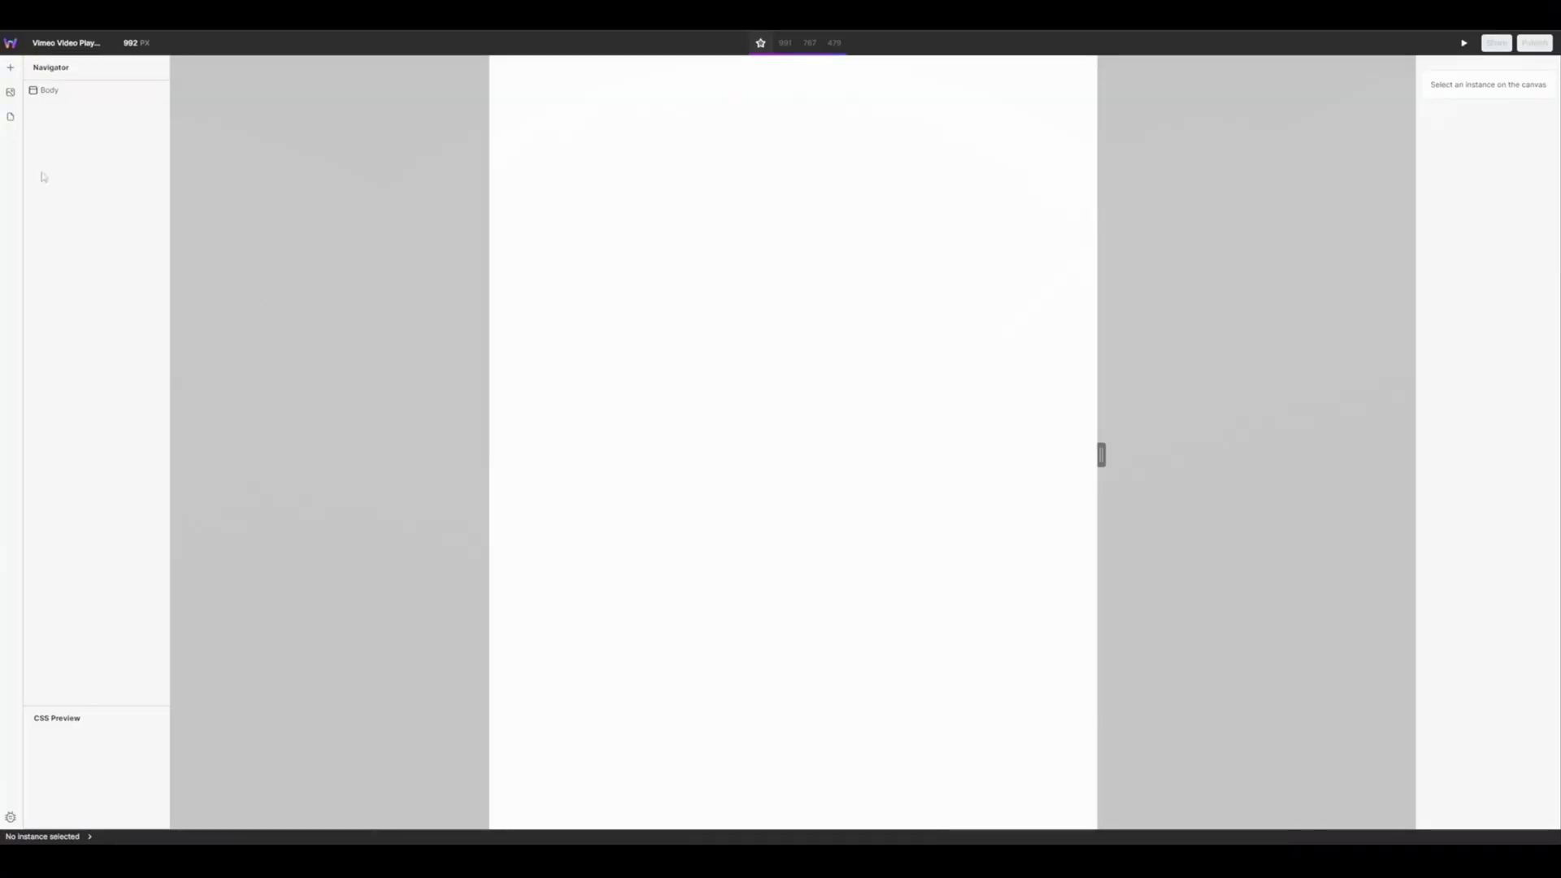
# Add a Vimeo component from Media into the page Body and view its style settings
pyautogui.click(11, 68)
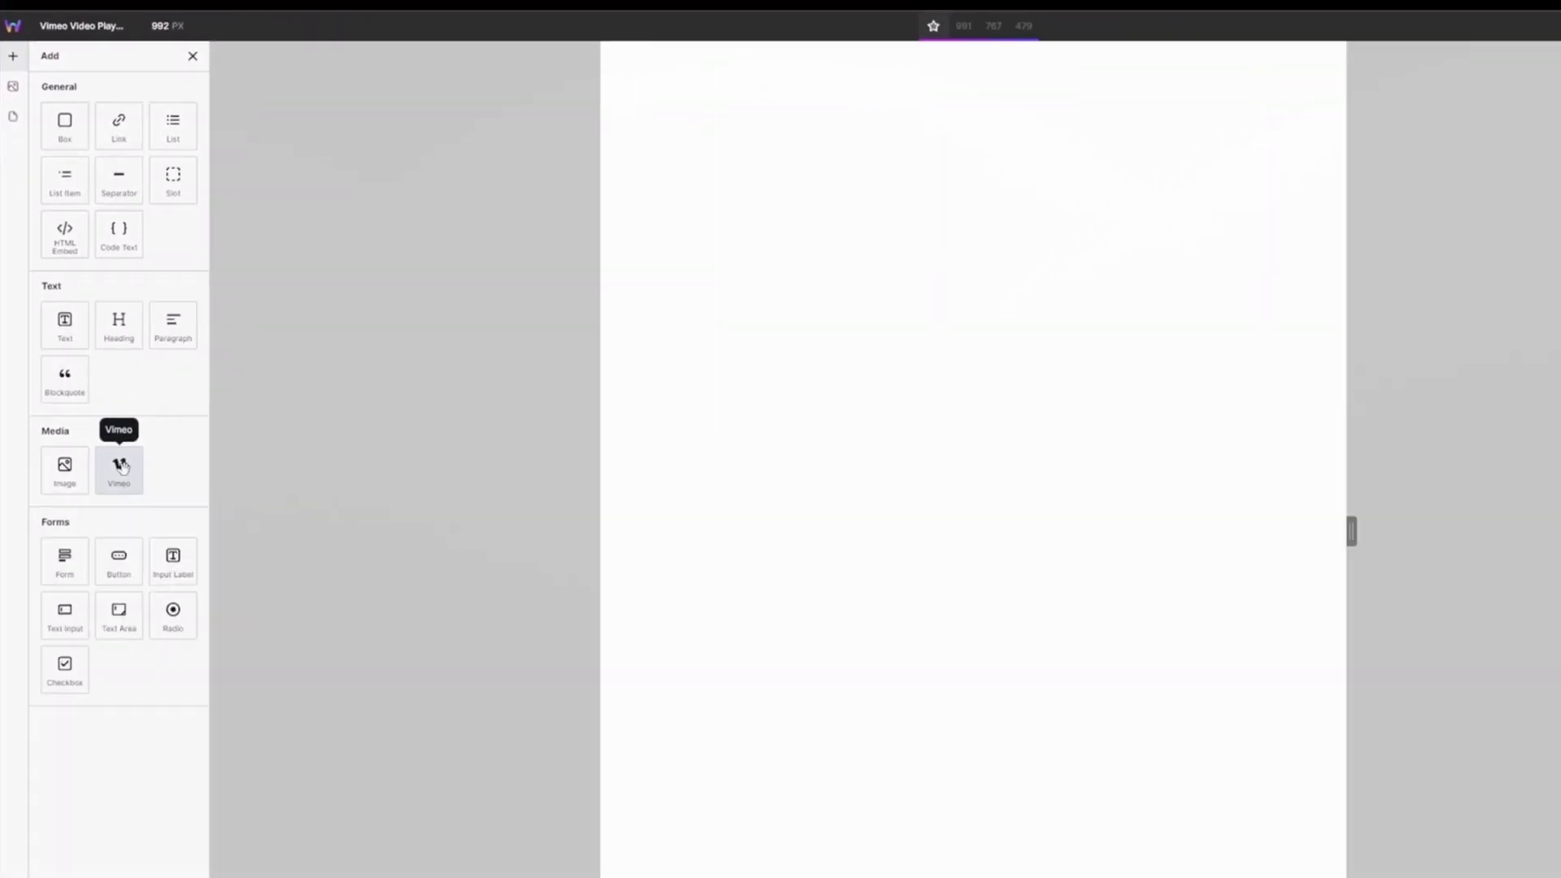
pyautogui.click(147, 546)
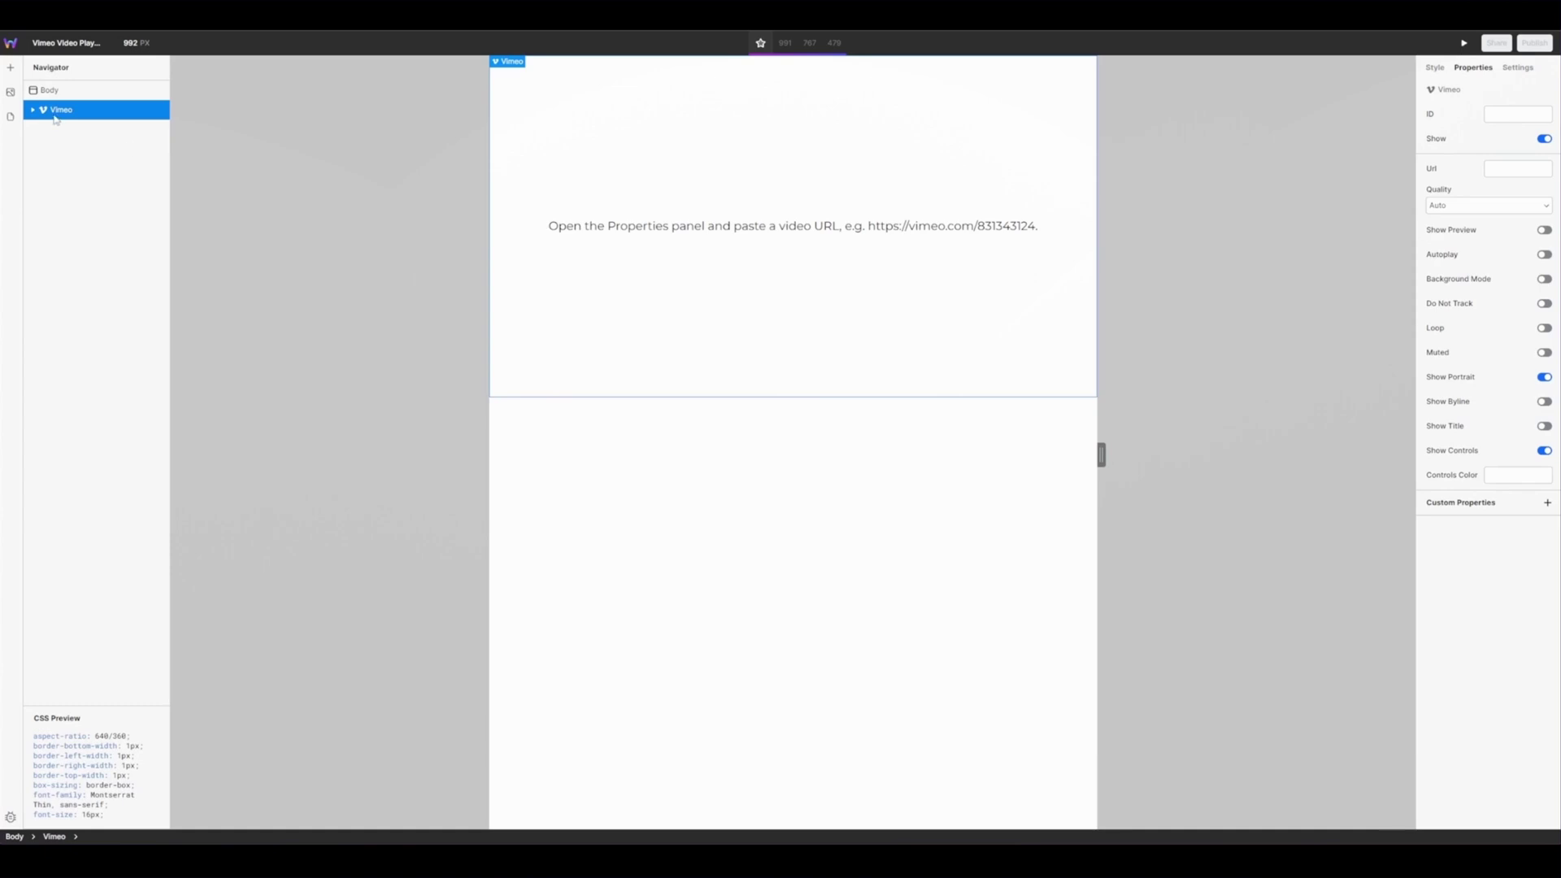
pyautogui.click(134, 117)
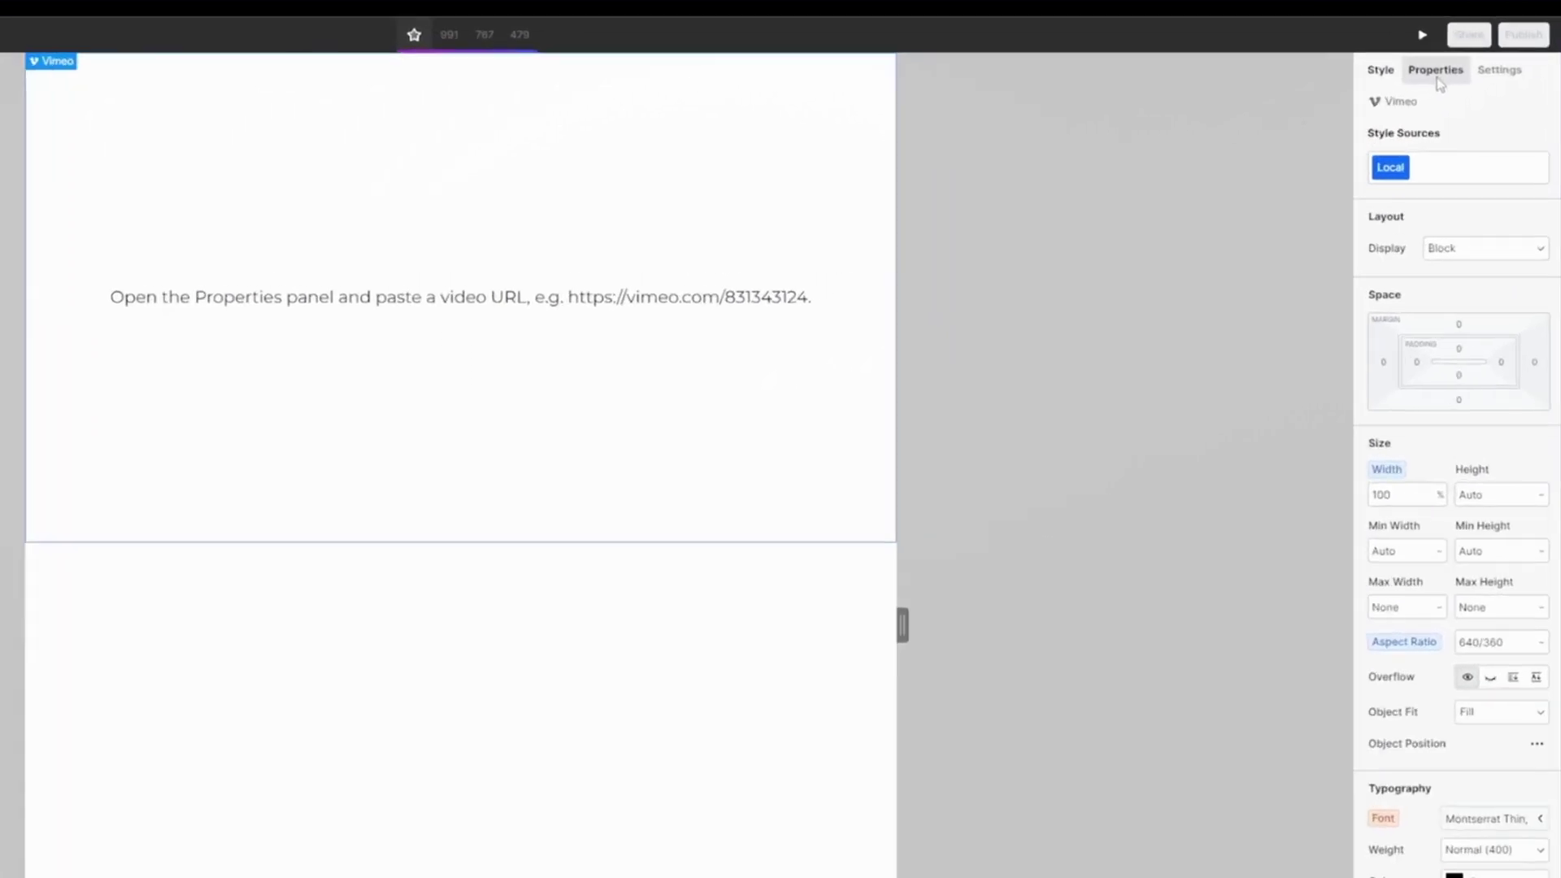
# Copy the Website Background video's Vimeo share link and return to the component's Url field
pyautogui.click(1438, 80)
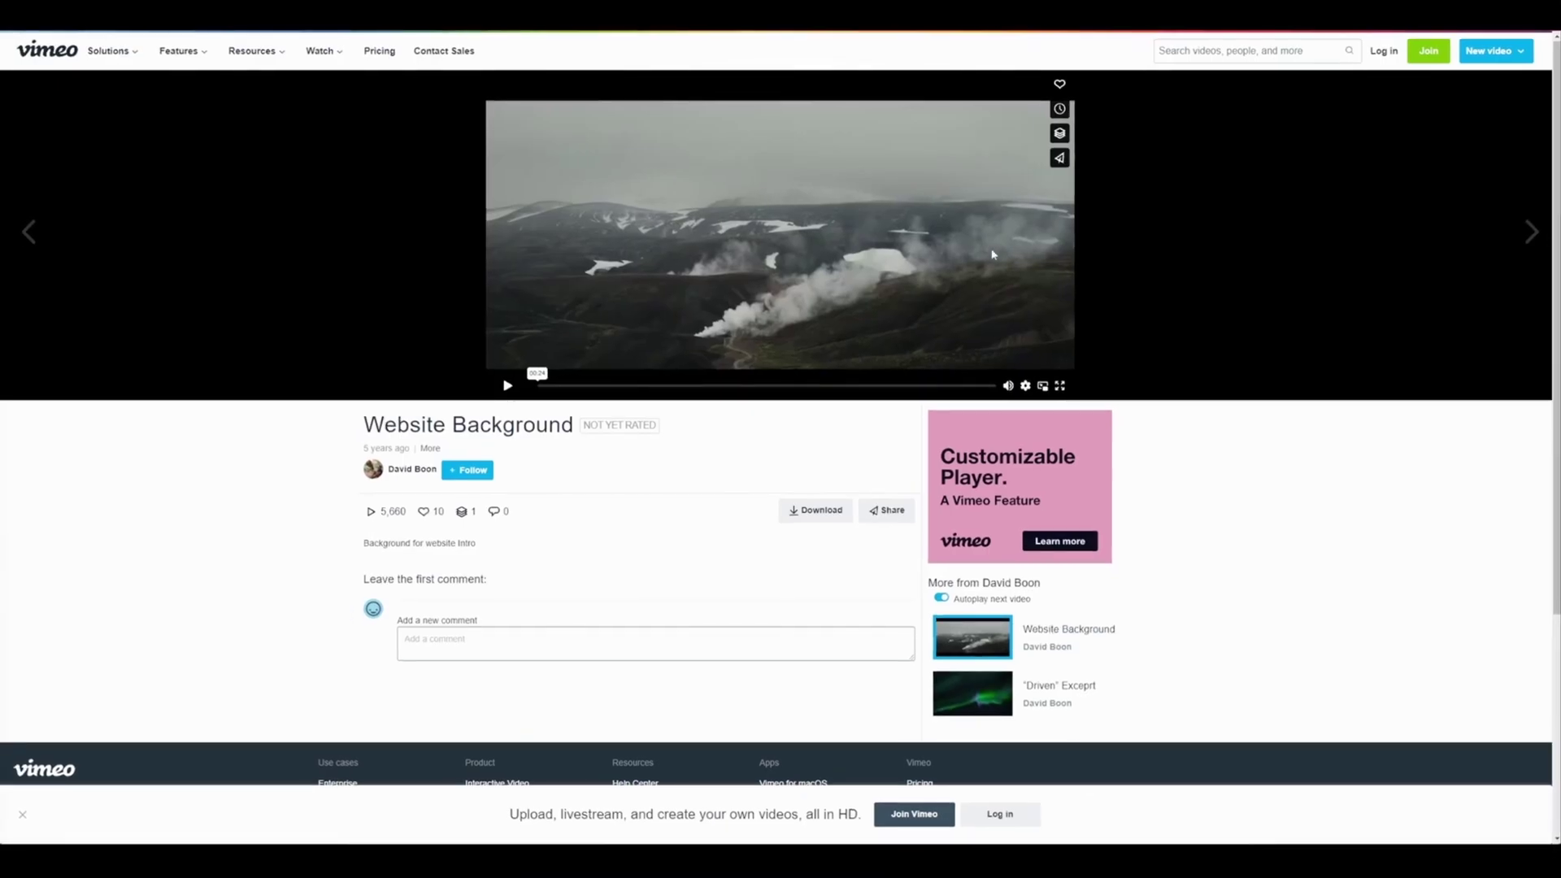
pyautogui.click(1061, 159)
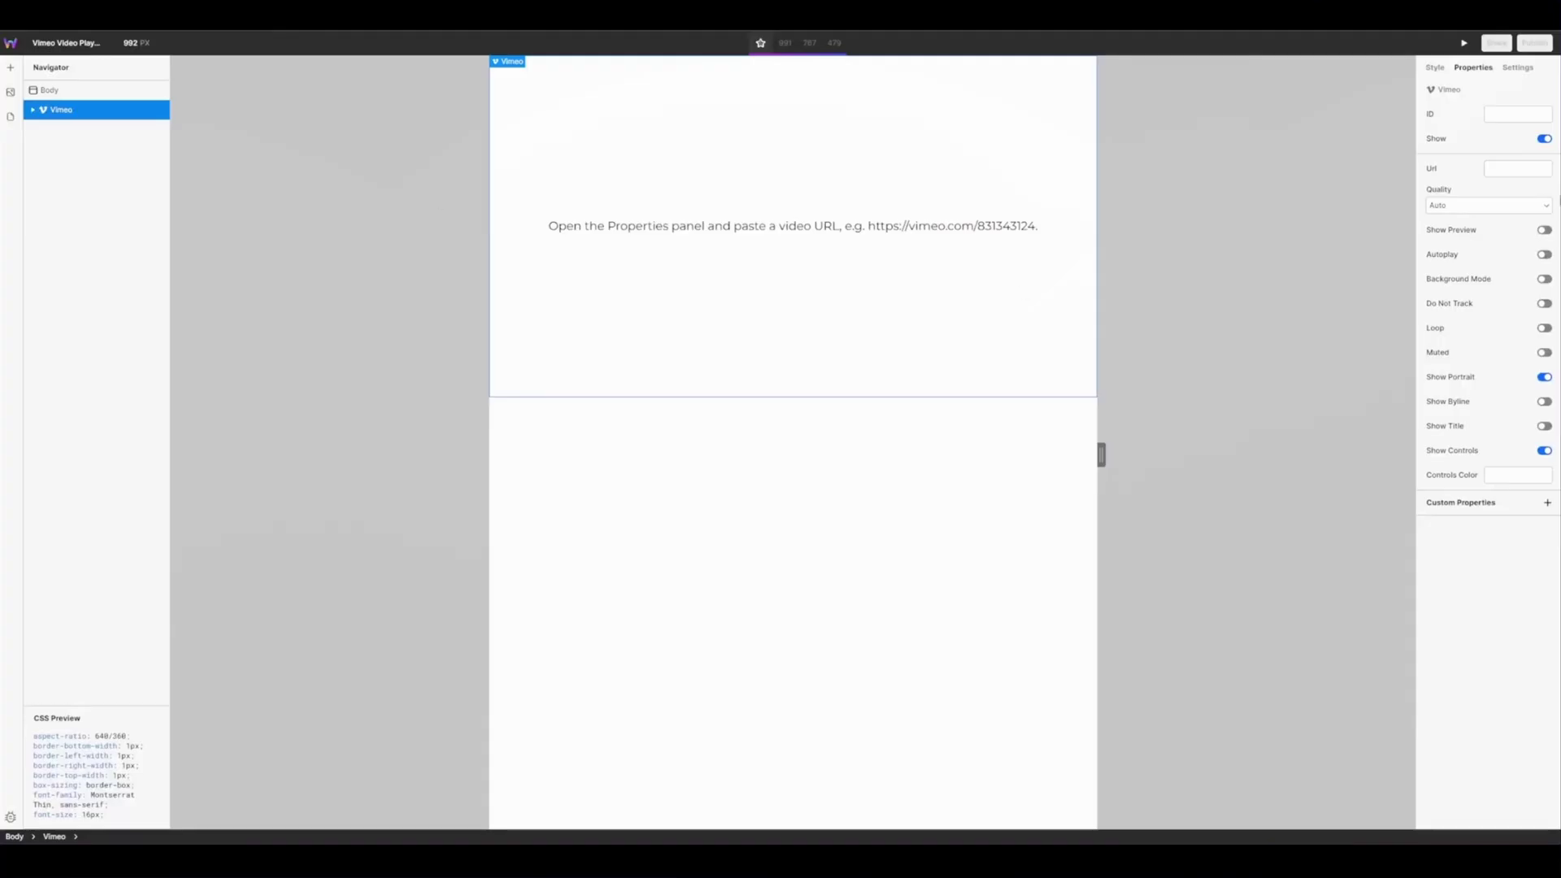
pyautogui.click(1503, 171)
# Paste the Vimeo share link into the Url field and apply it so the player loads
pyautogui.hotkey('ctrl', 'v')
pyautogui.click(1430, 188)
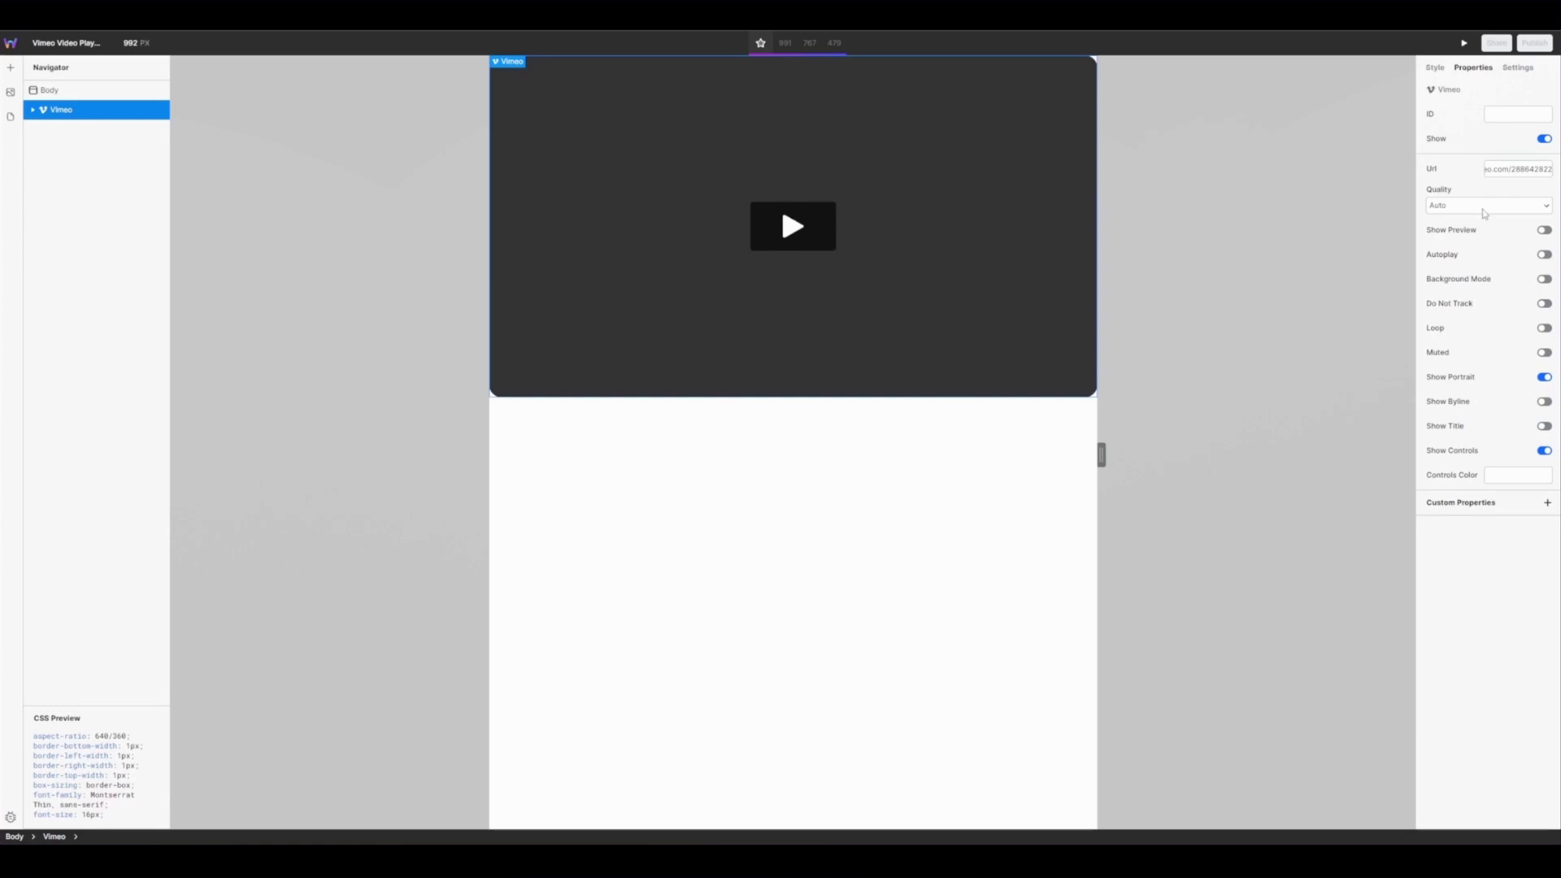
# Keep Quality on Auto, turn on Show Preview, and preview the page before returning
pyautogui.click(1485, 214)
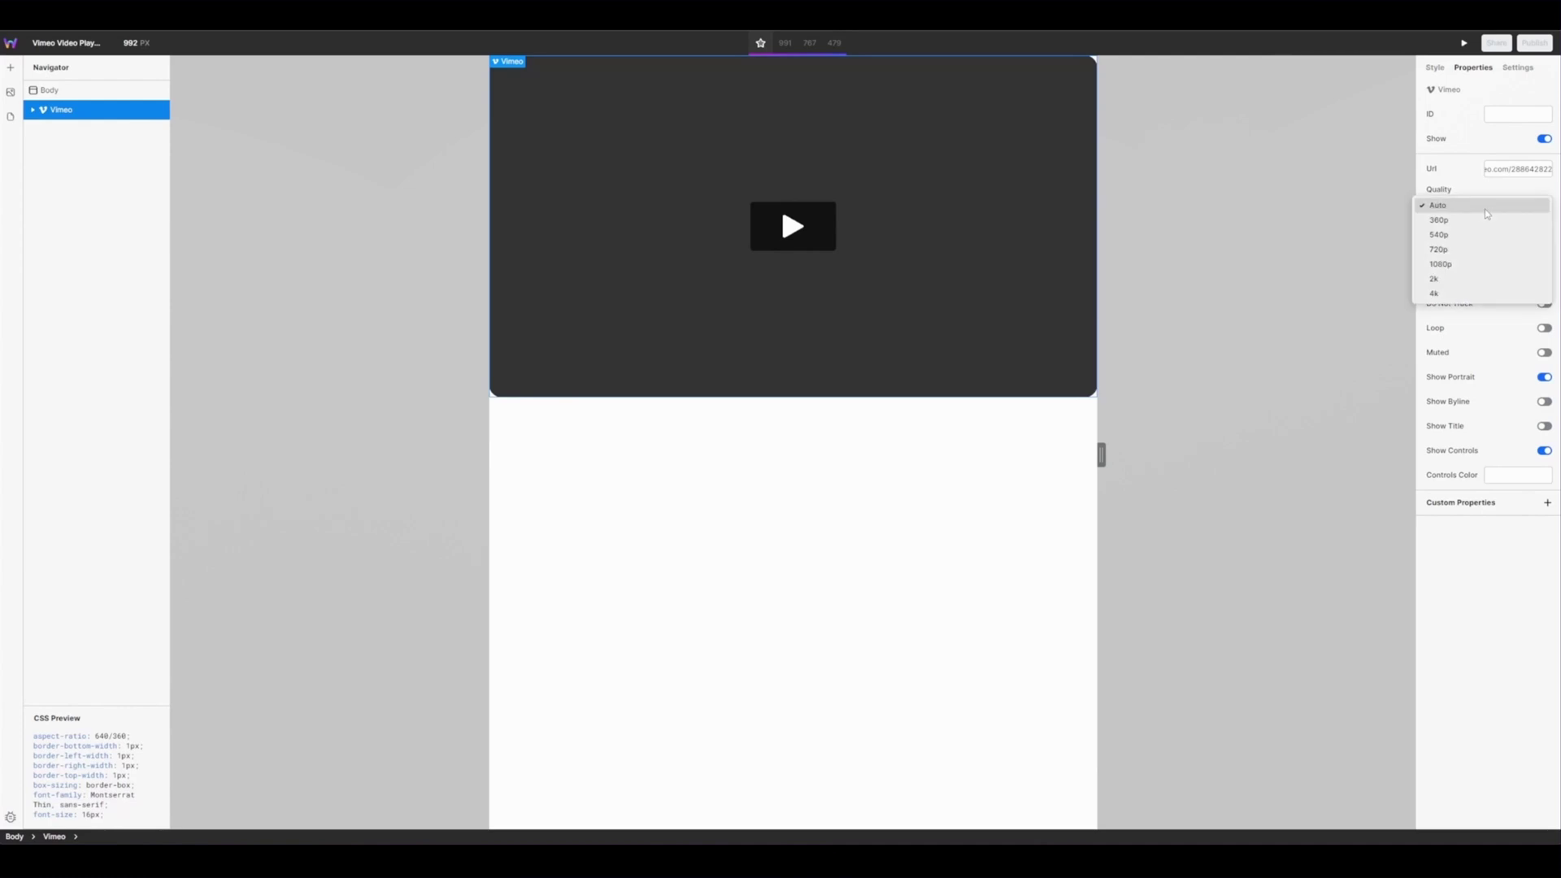
pyautogui.click(1482, 205)
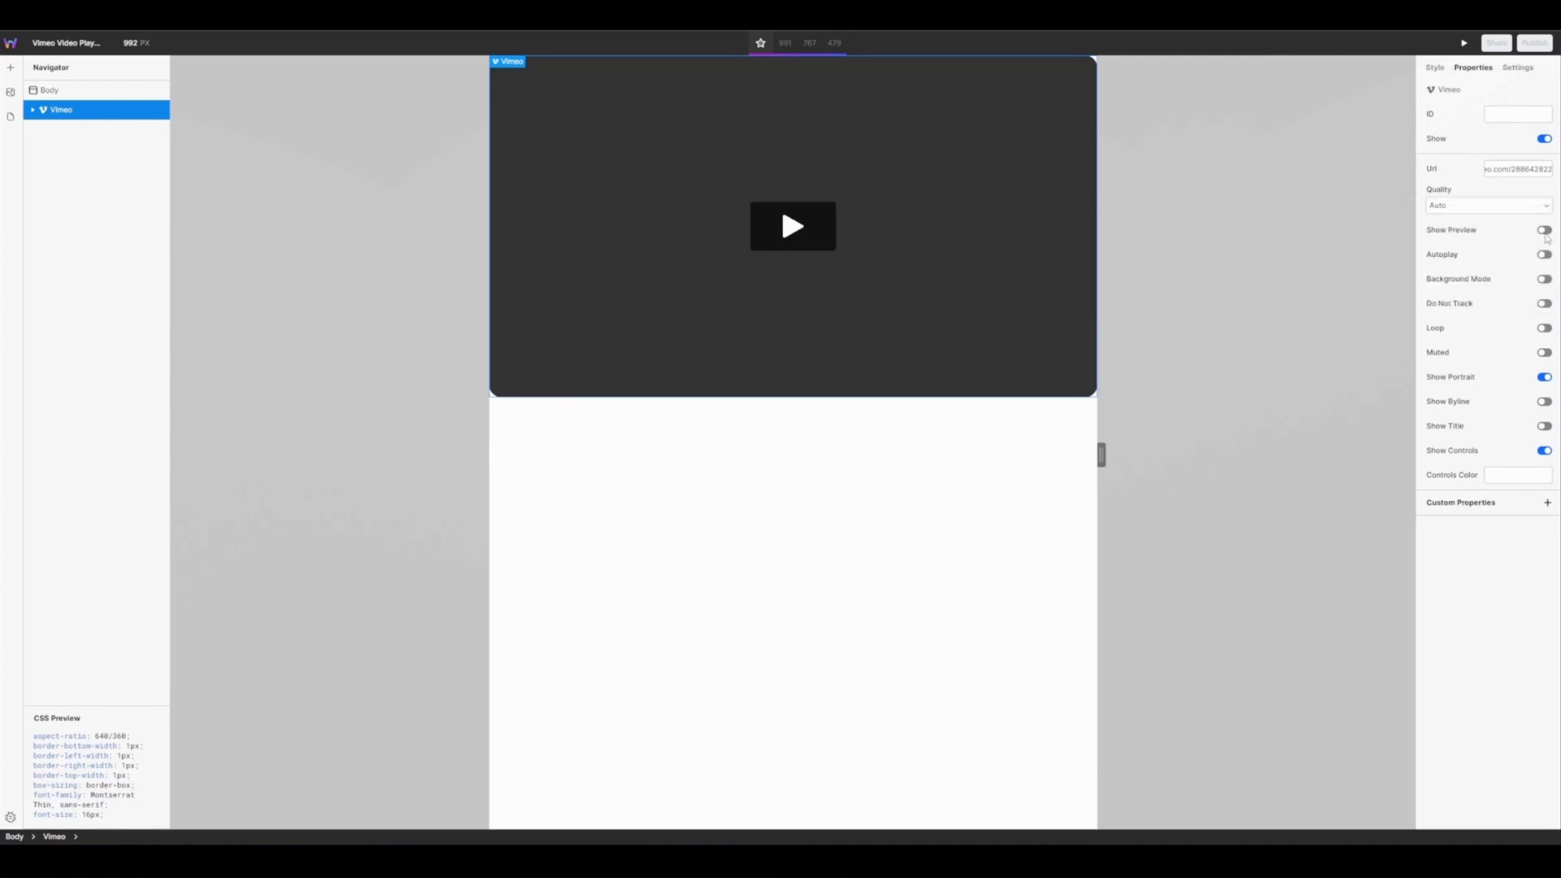
pyautogui.click(1544, 231)
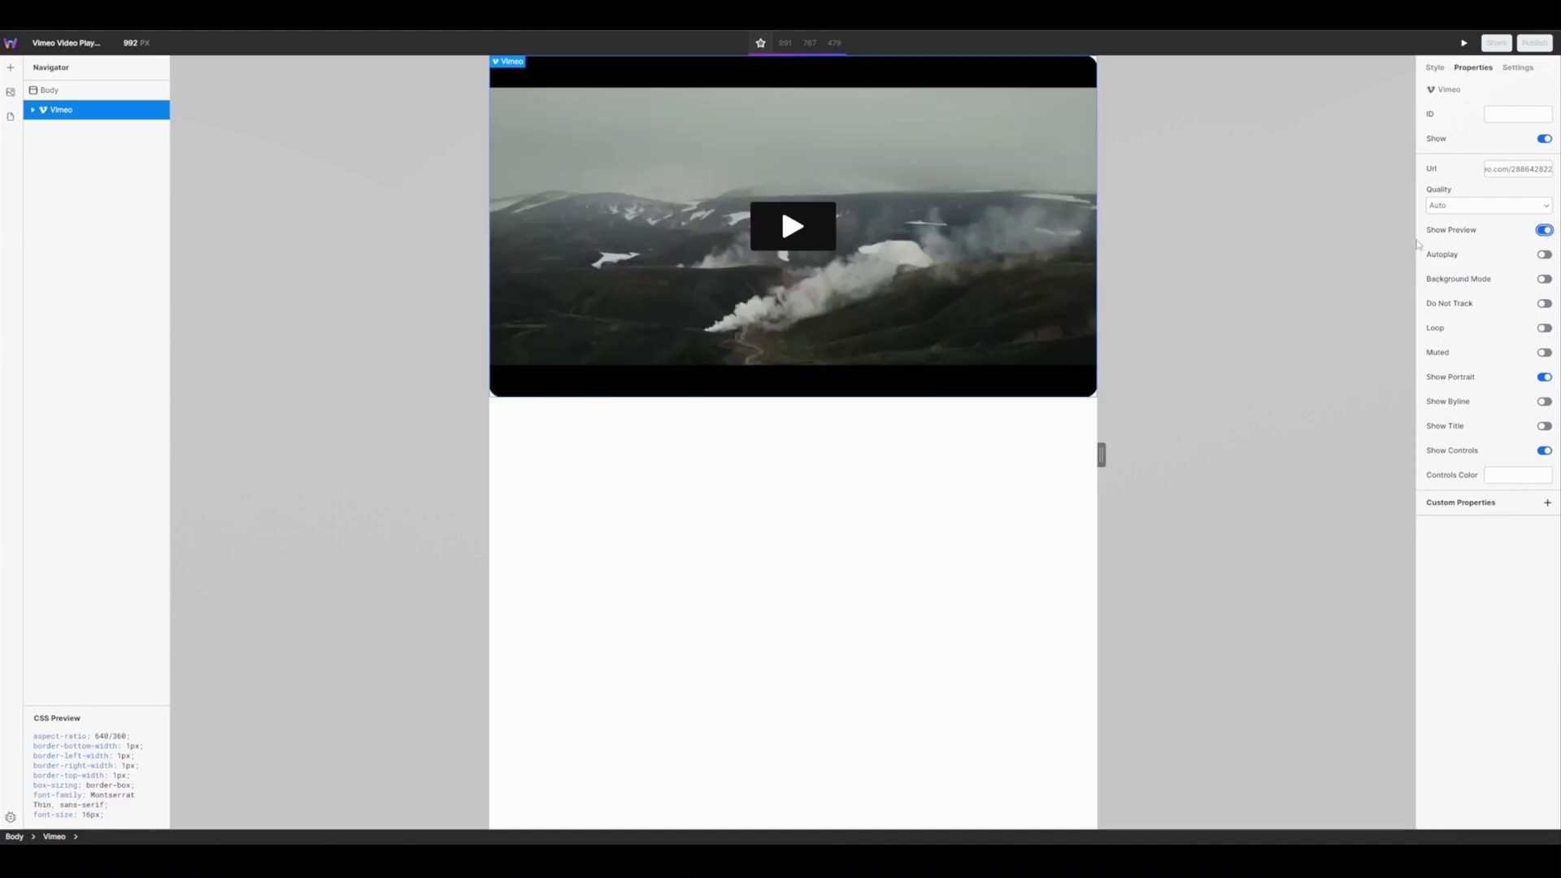
pyautogui.click(1463, 42)
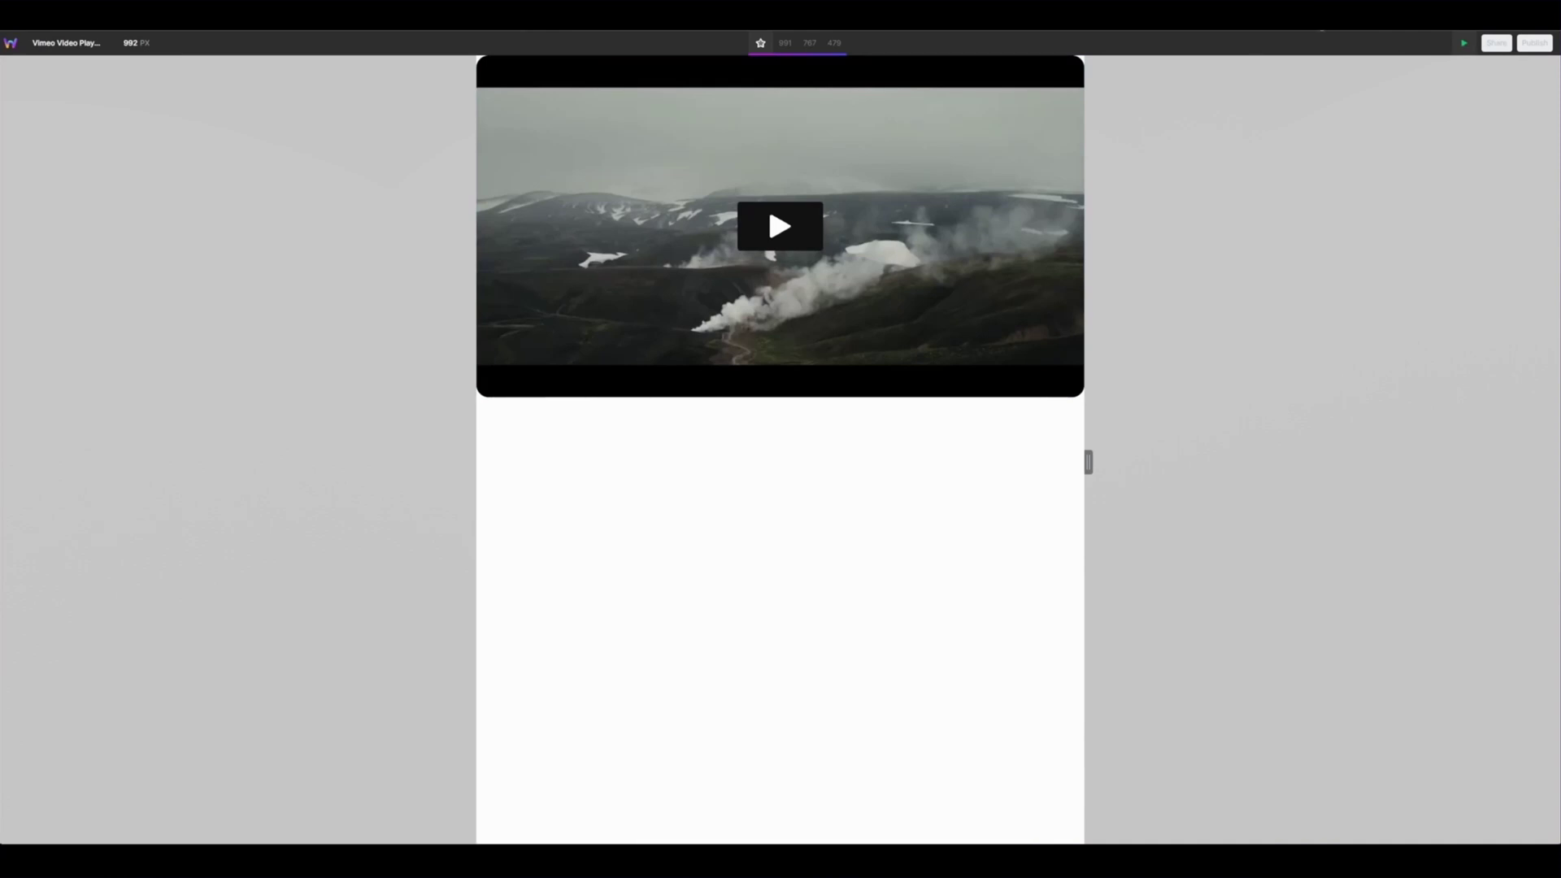
pyautogui.click(1464, 43)
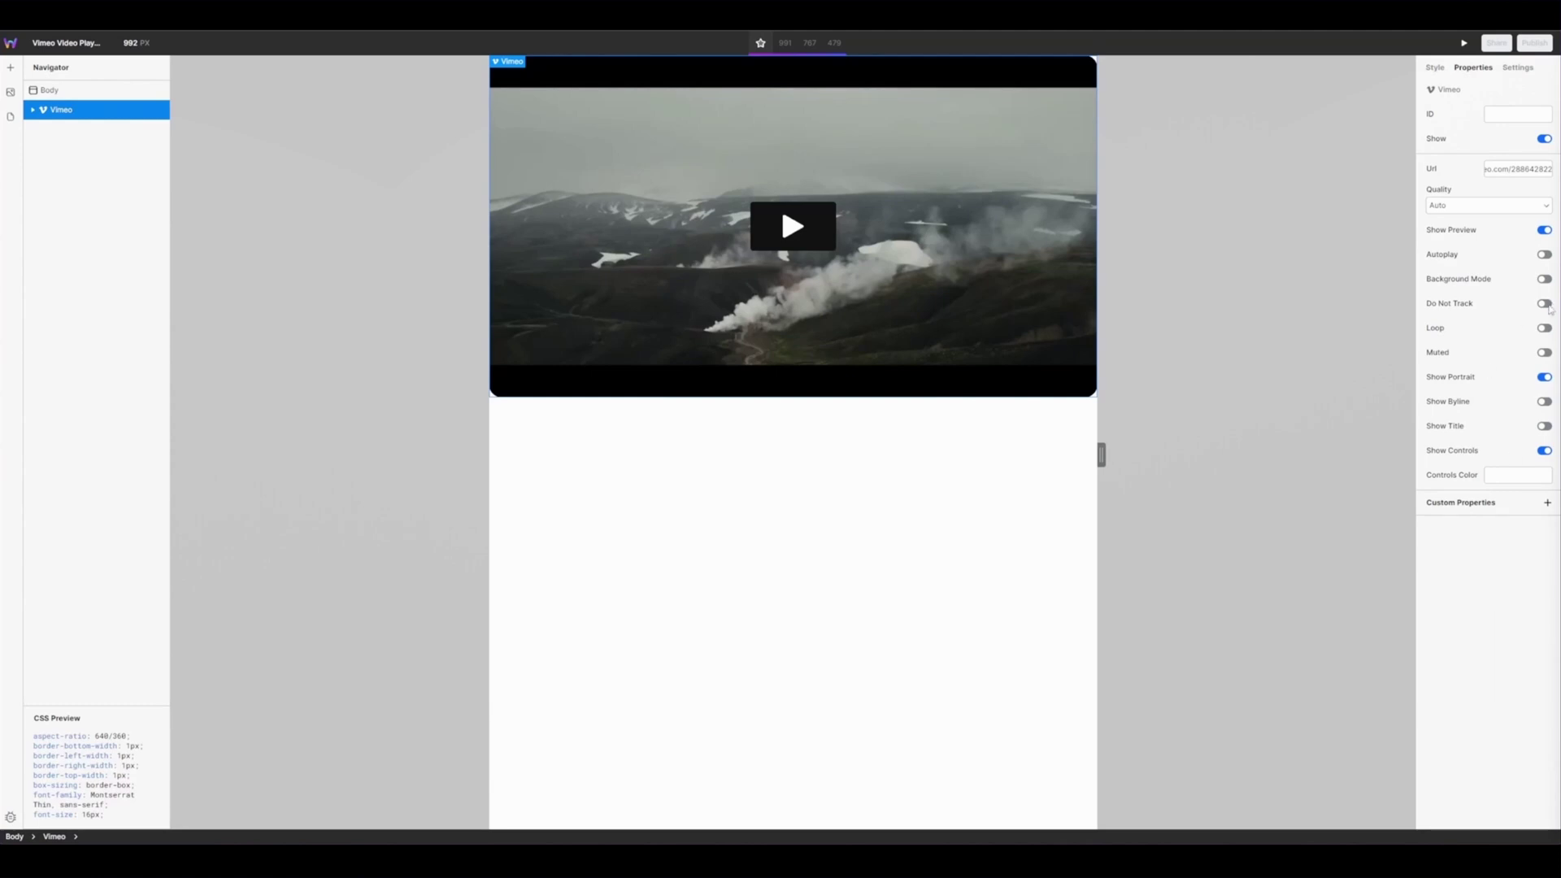
# Switch on Do Not Track for the Vimeo player
pyautogui.click(1545, 305)
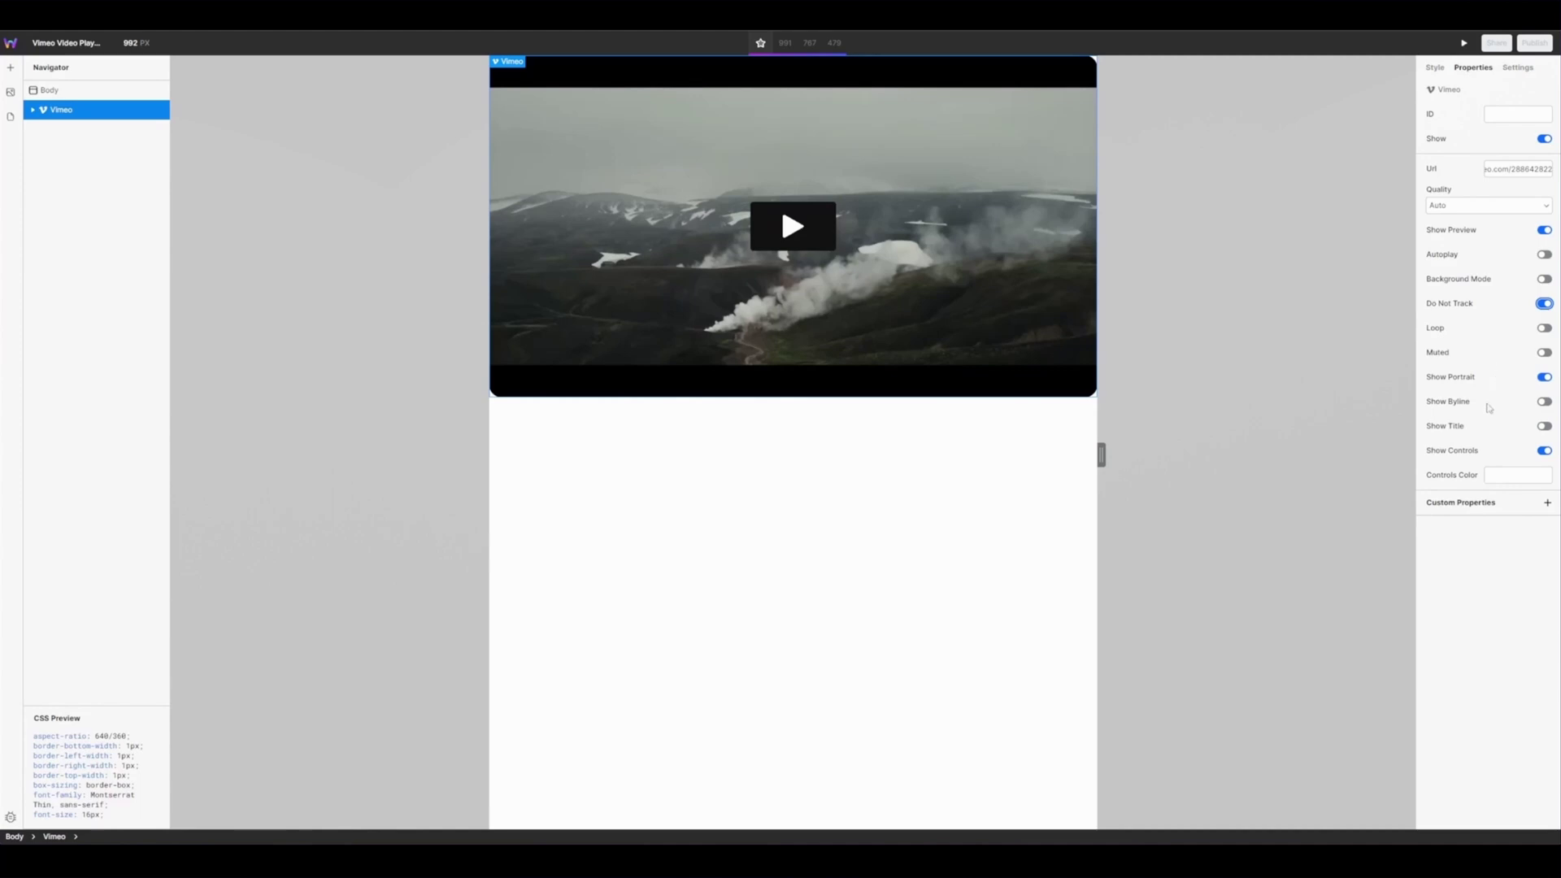
# Set Controls Color to the pasted rgba brand-purple value
pyautogui.click(1512, 479)
pyautogui.hotkey('ctrl', 'v')
pyautogui.click(1504, 605)
pyautogui.click(1463, 45)
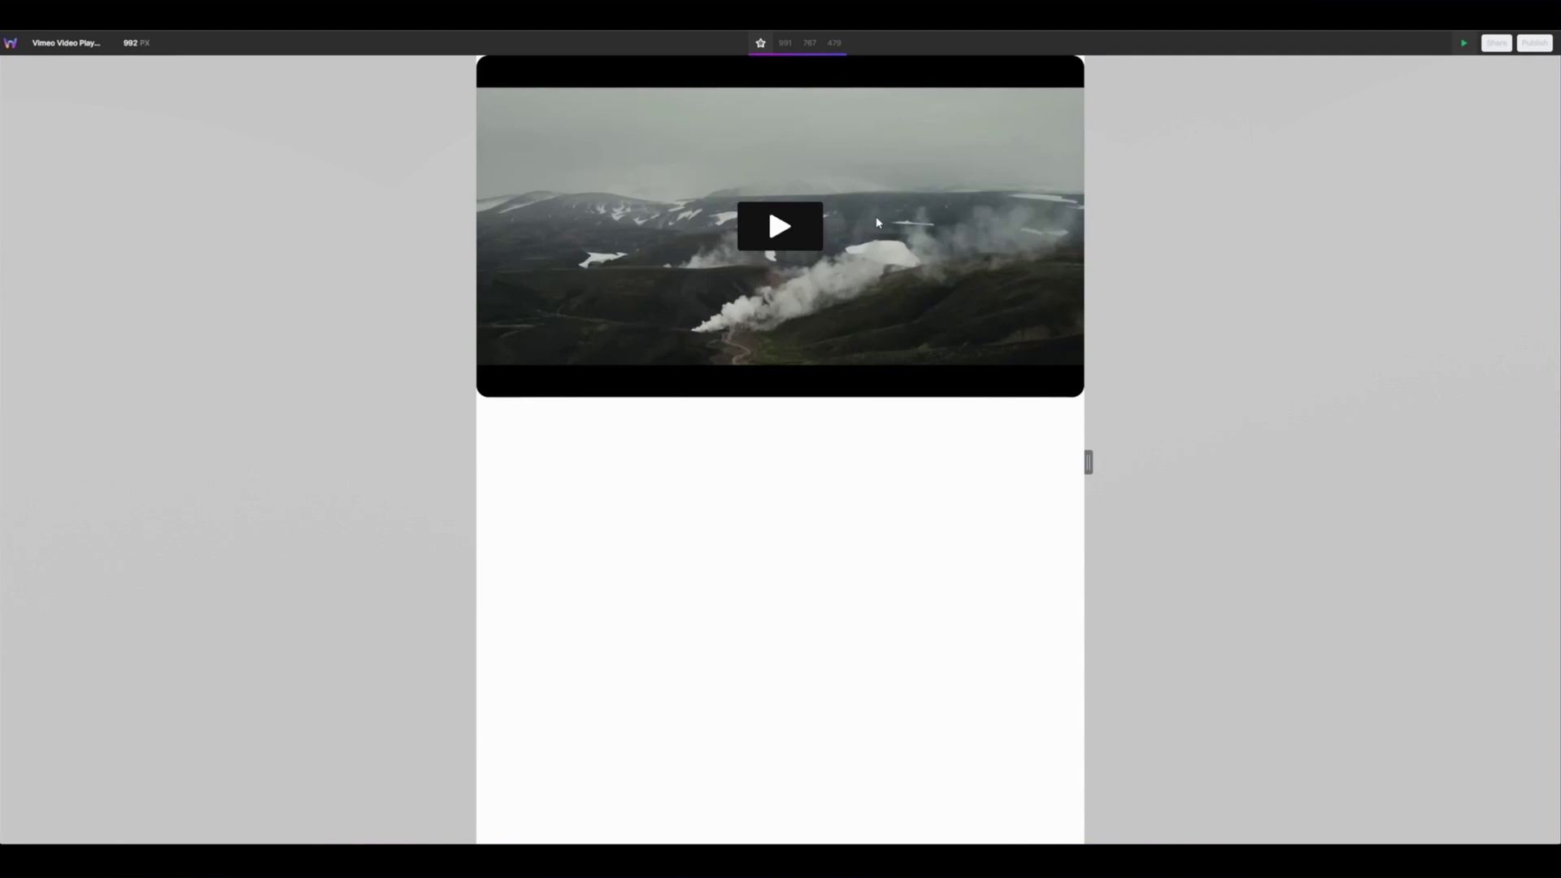
pyautogui.click(819, 235)
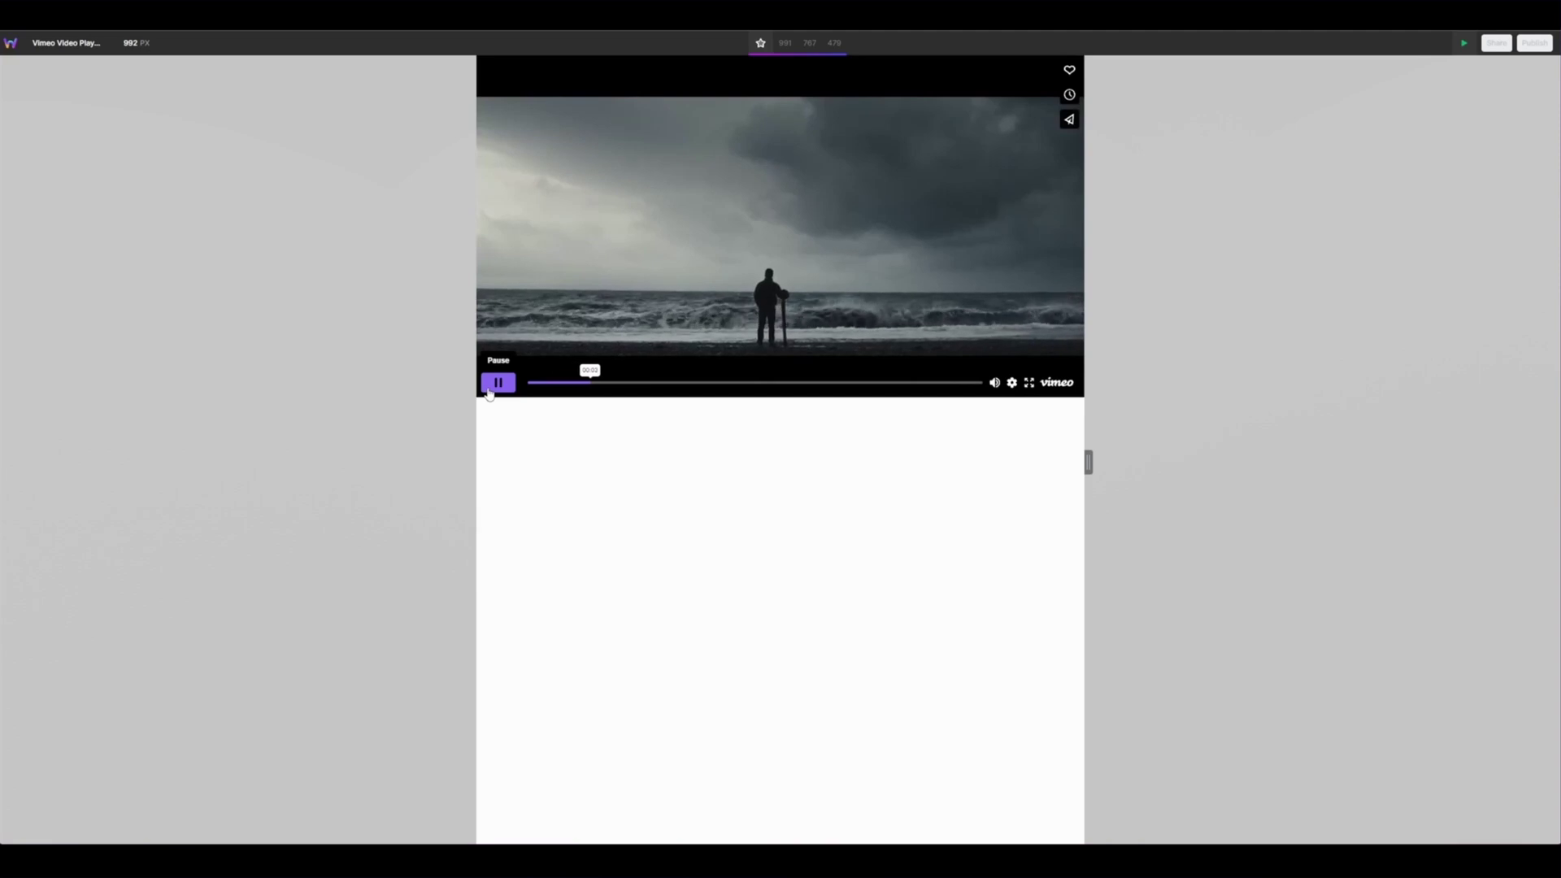
pyautogui.click(489, 390)
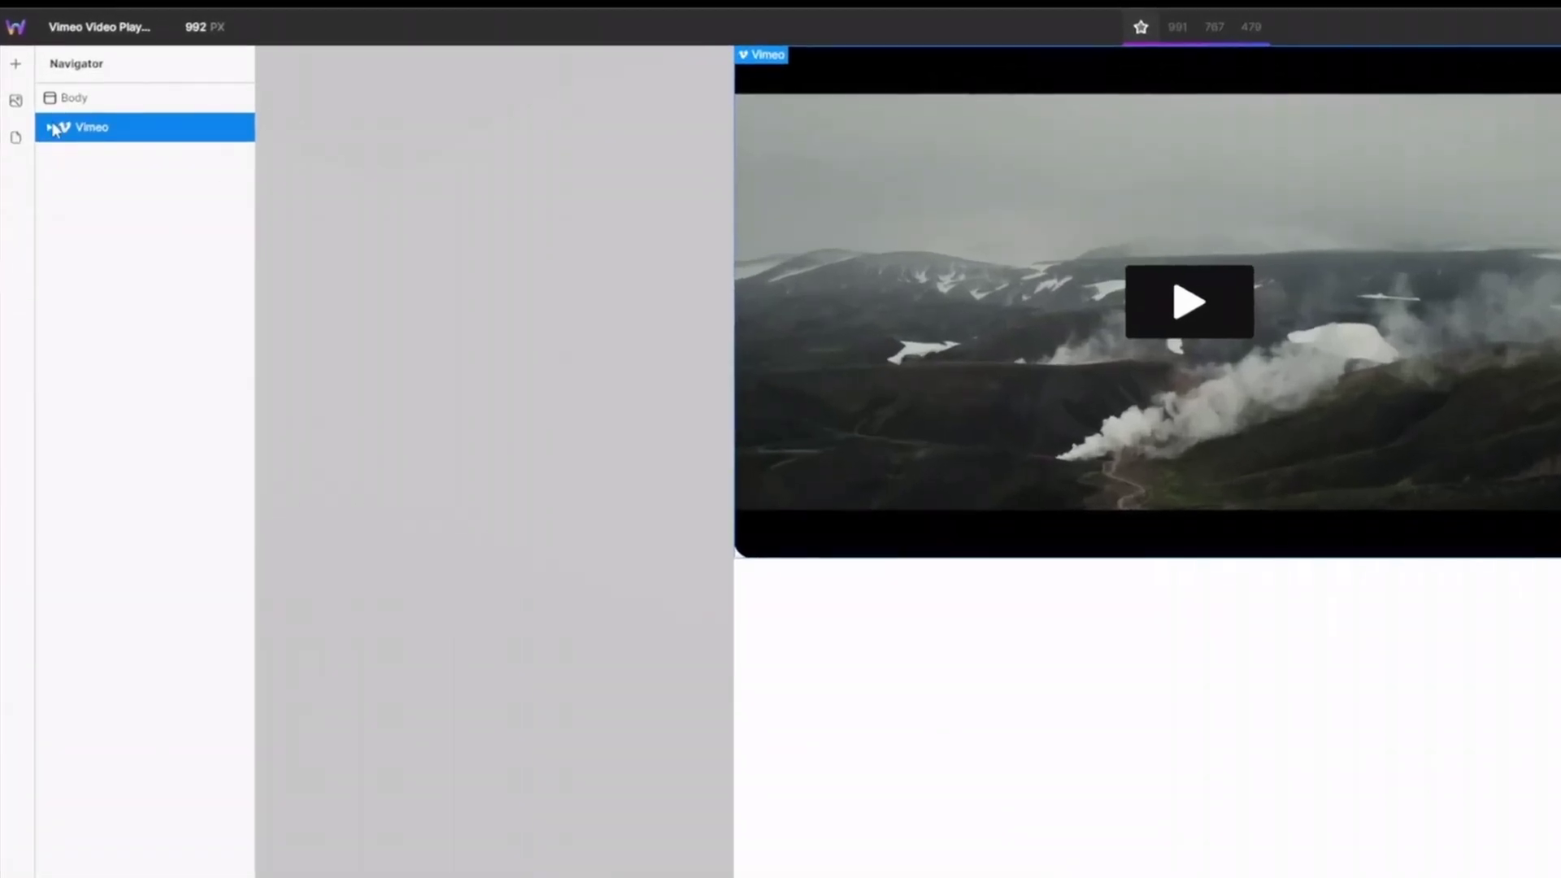
# Expand the Vimeo node in the Navigator and select its Preview Image child
pyautogui.click(50, 128)
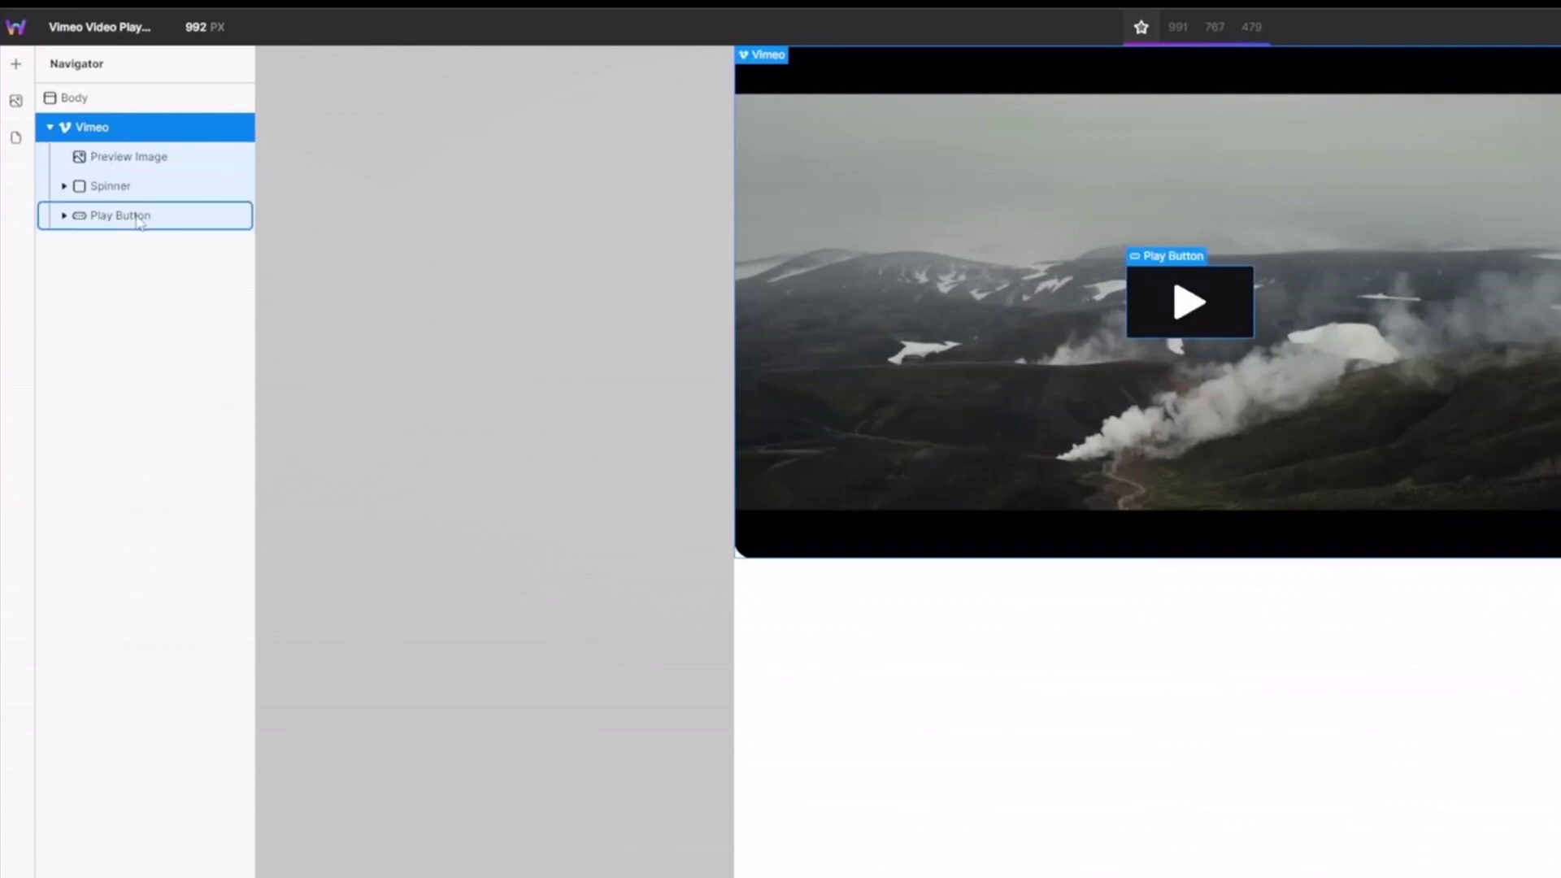
pyautogui.press('Down')
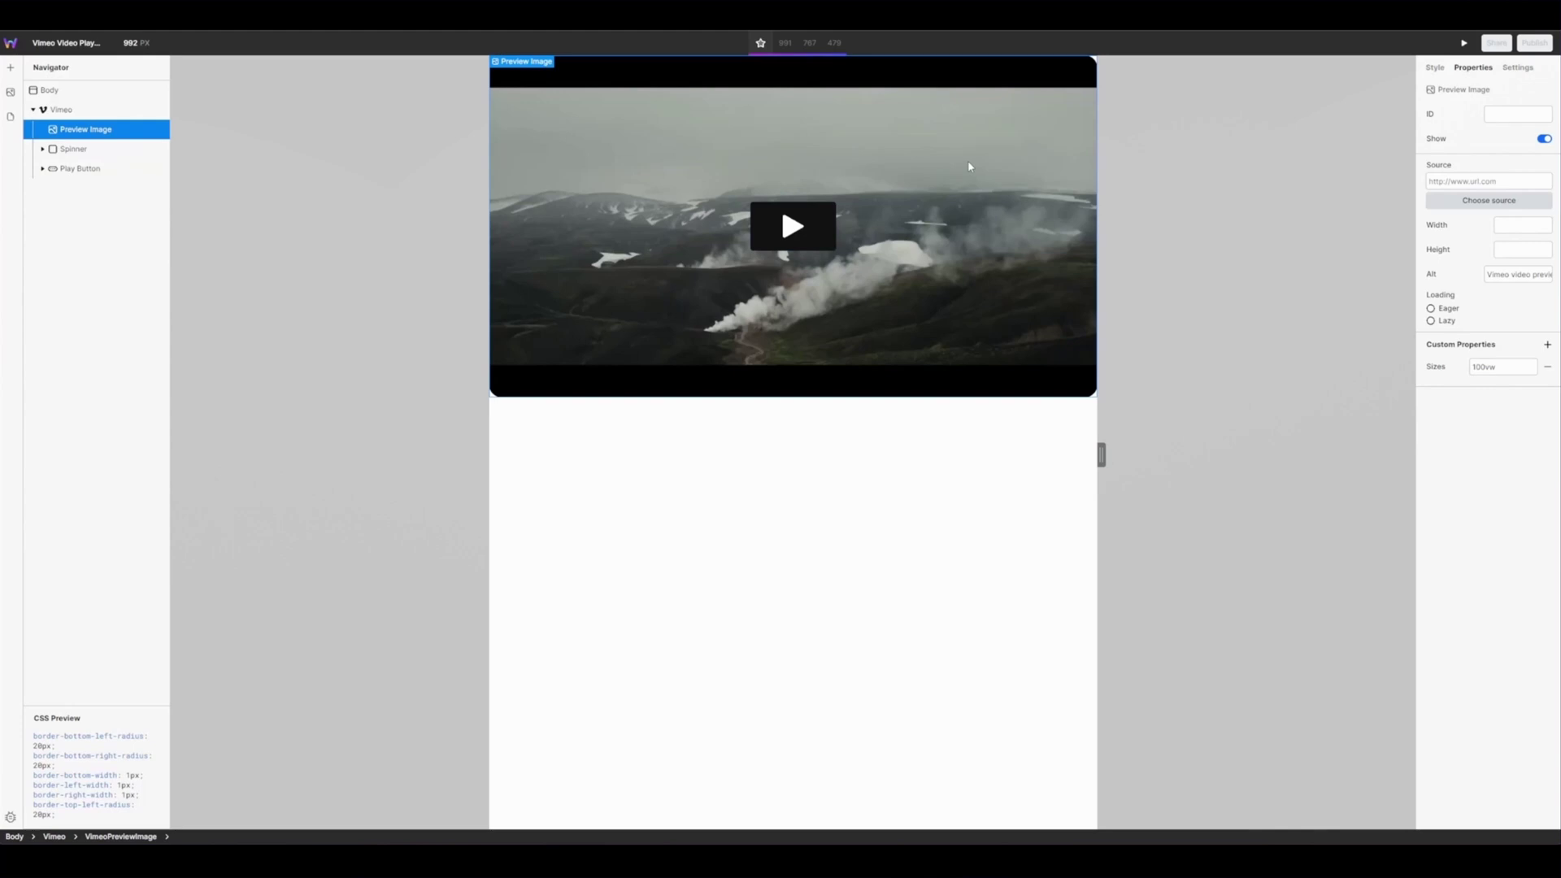
# Choose the rainy night-city picture as the Preview Image, then expand the Spinner element
pyautogui.press('s')
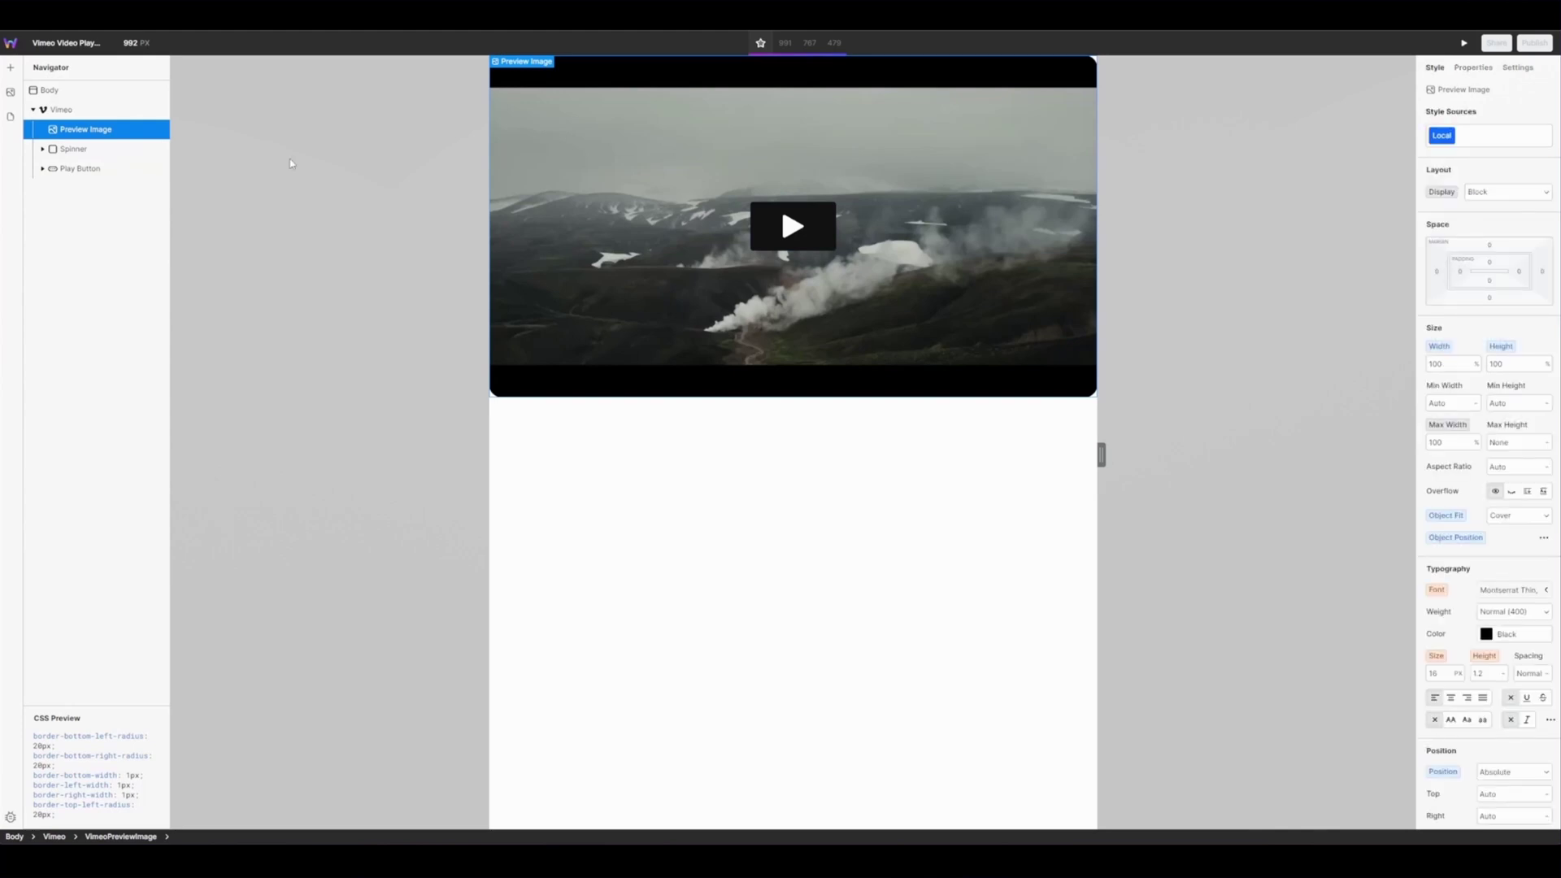
pyautogui.click(1473, 68)
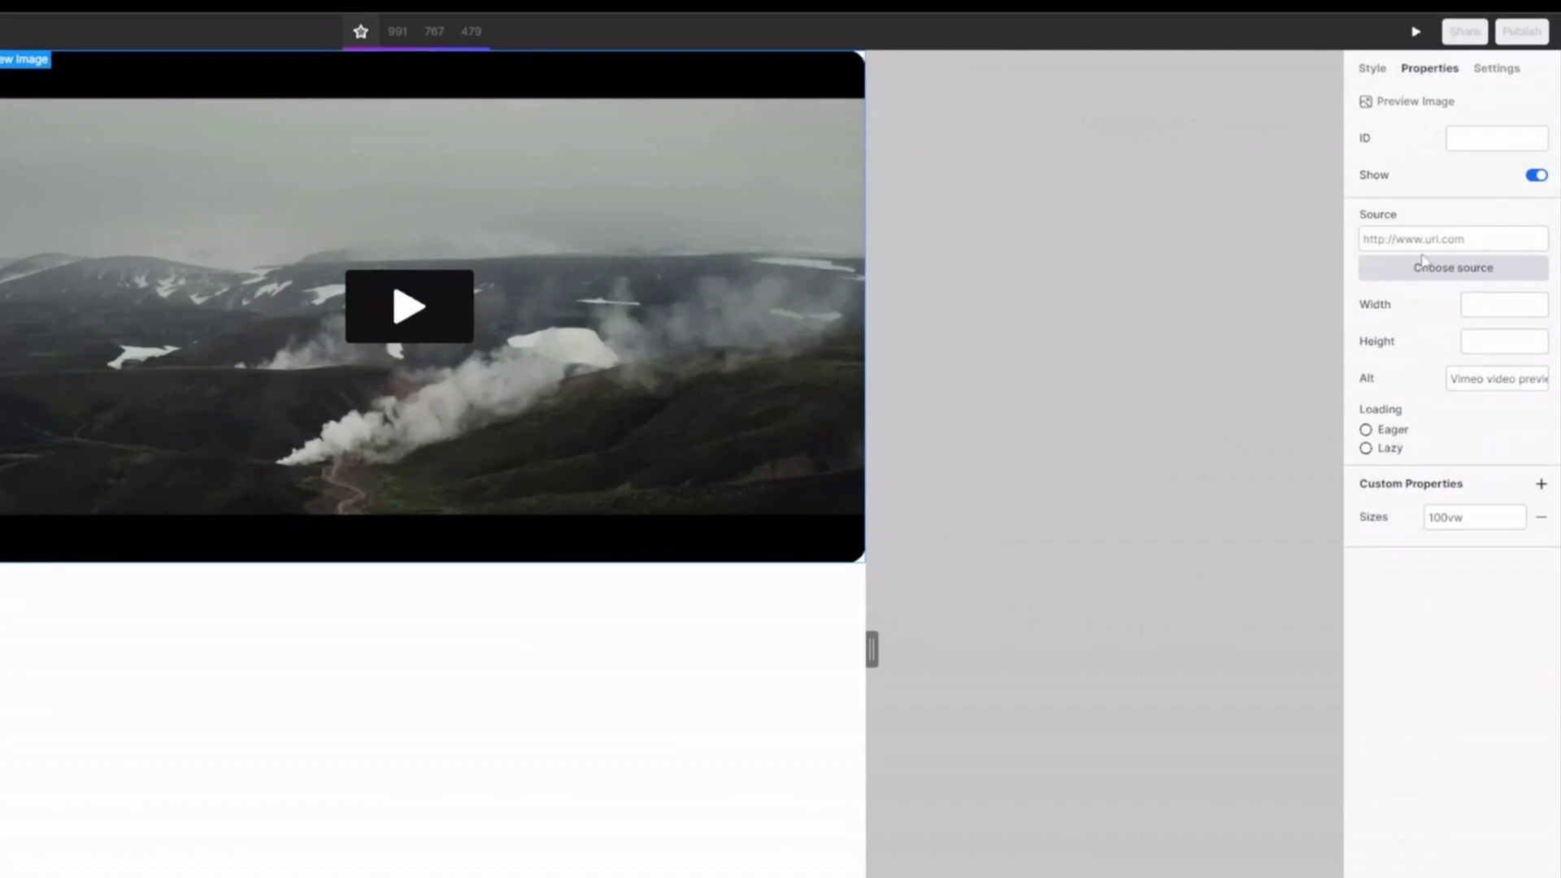
pyautogui.click(1427, 264)
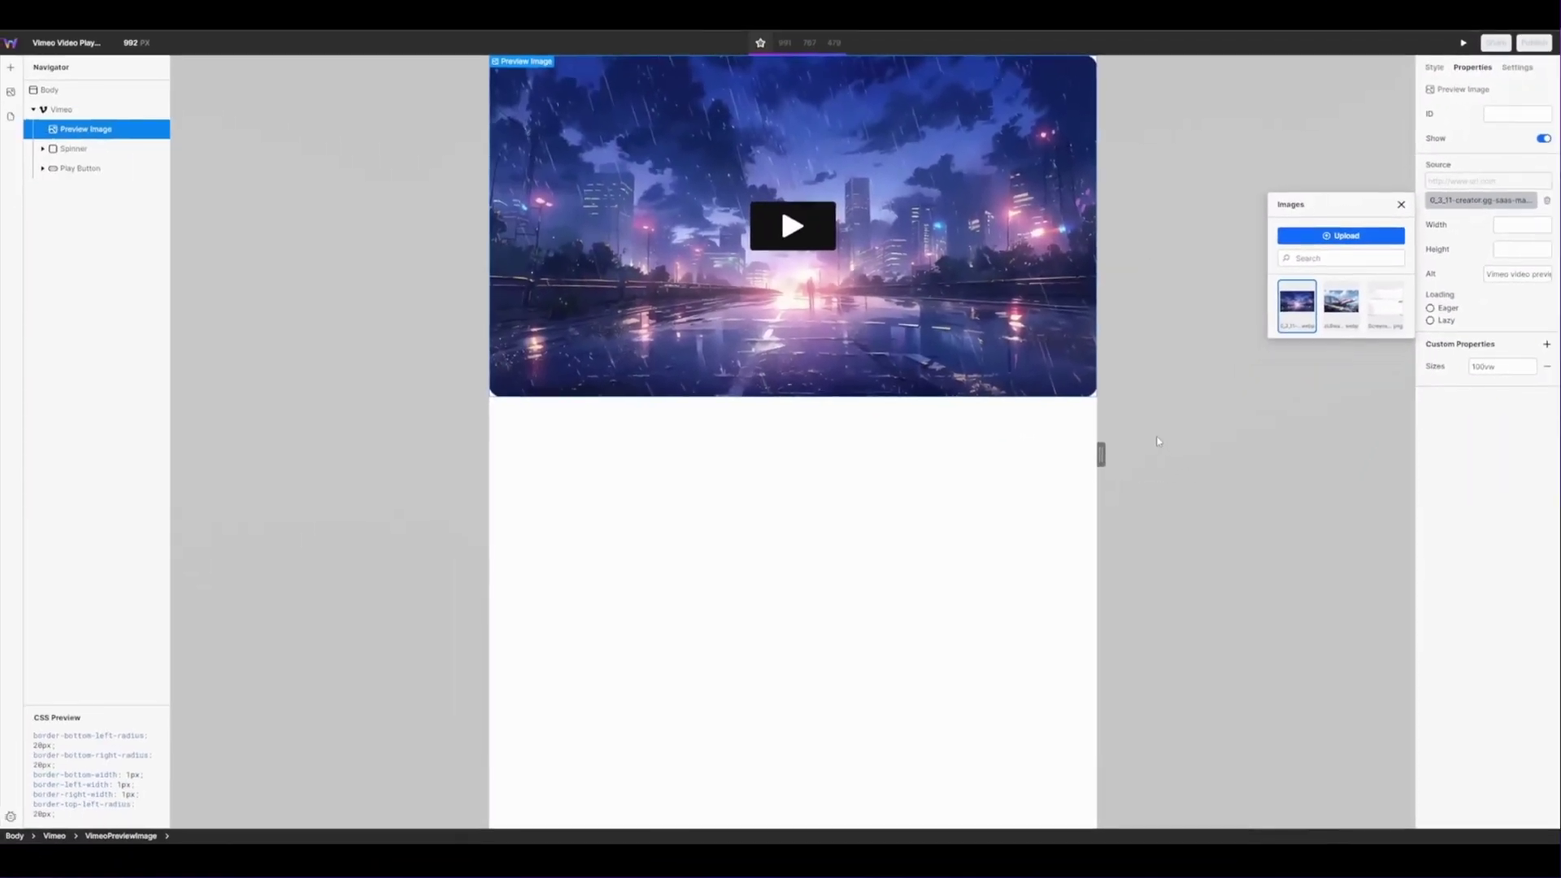
pyautogui.click(73, 149)
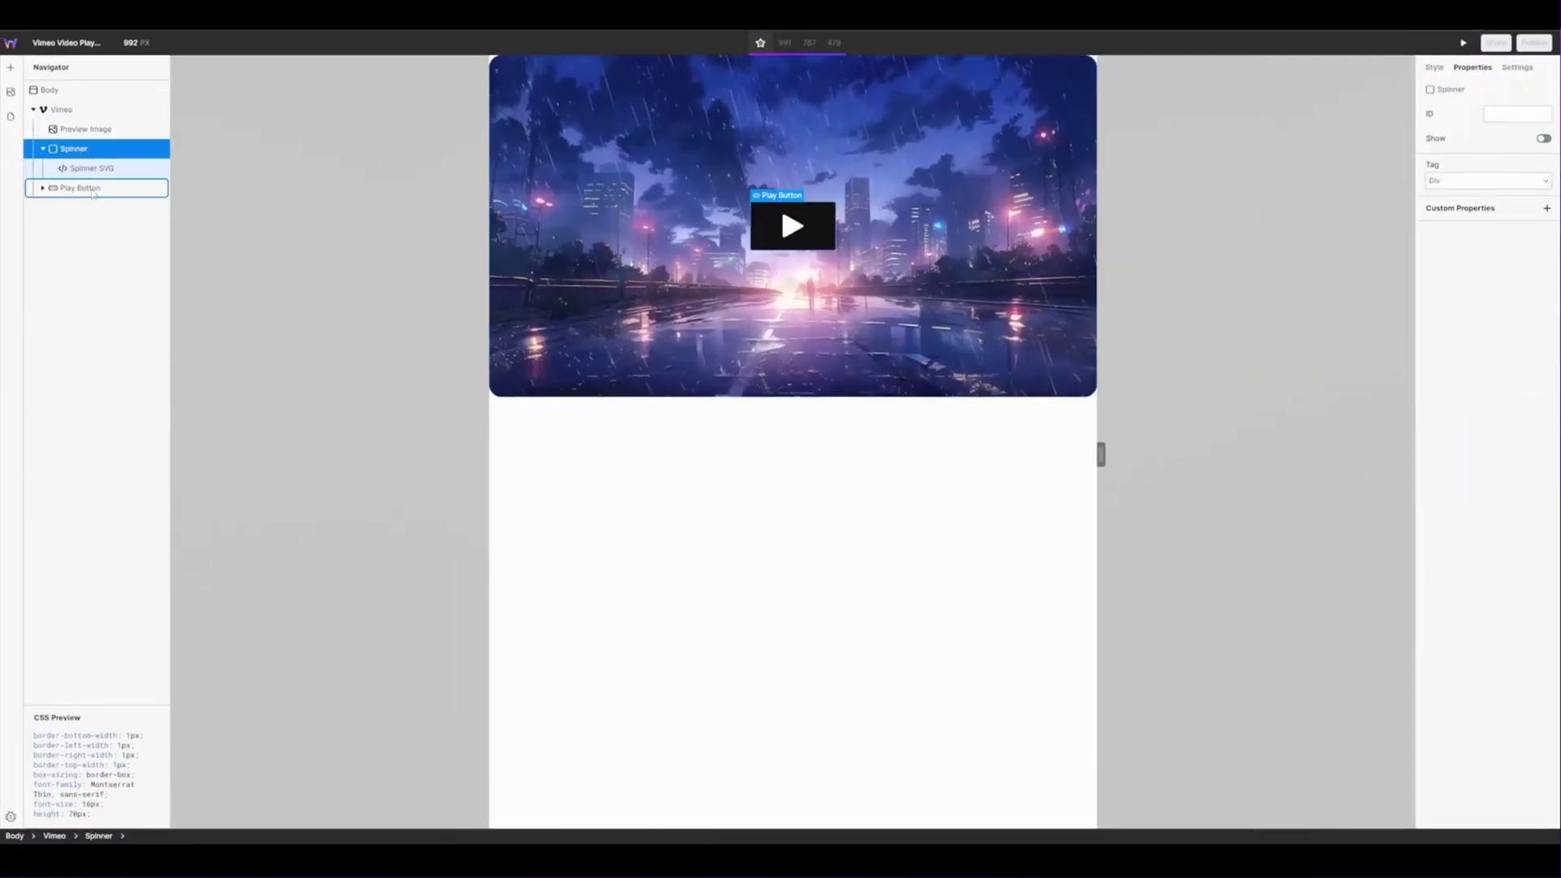
# Give the Play Button a brand-purple background colour of 137, 107, 243, 1
pyautogui.click(94, 190)
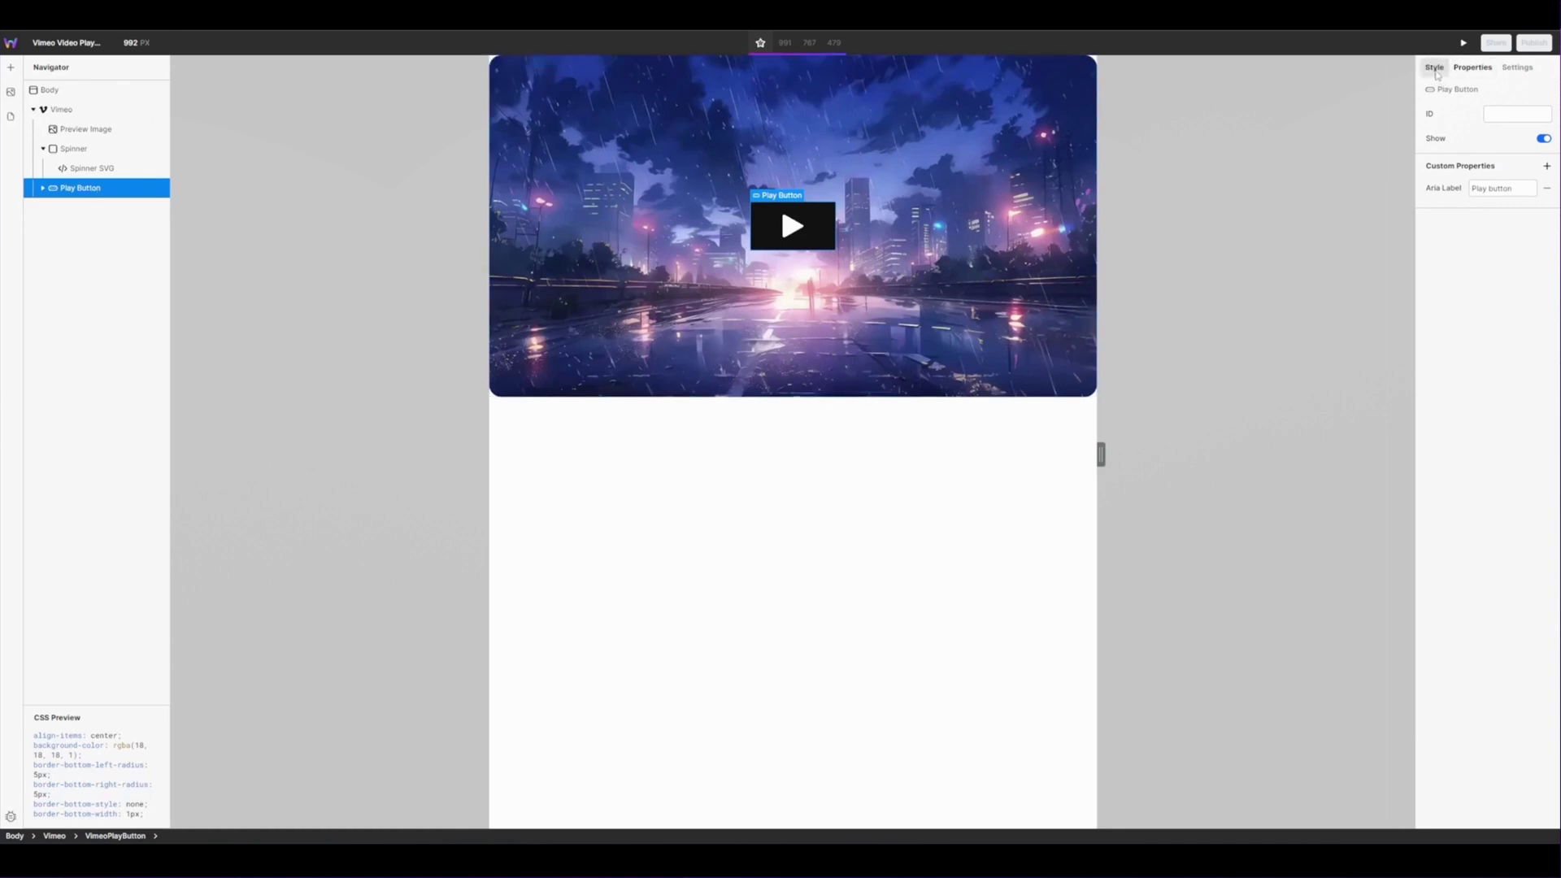
pyautogui.click(1435, 68)
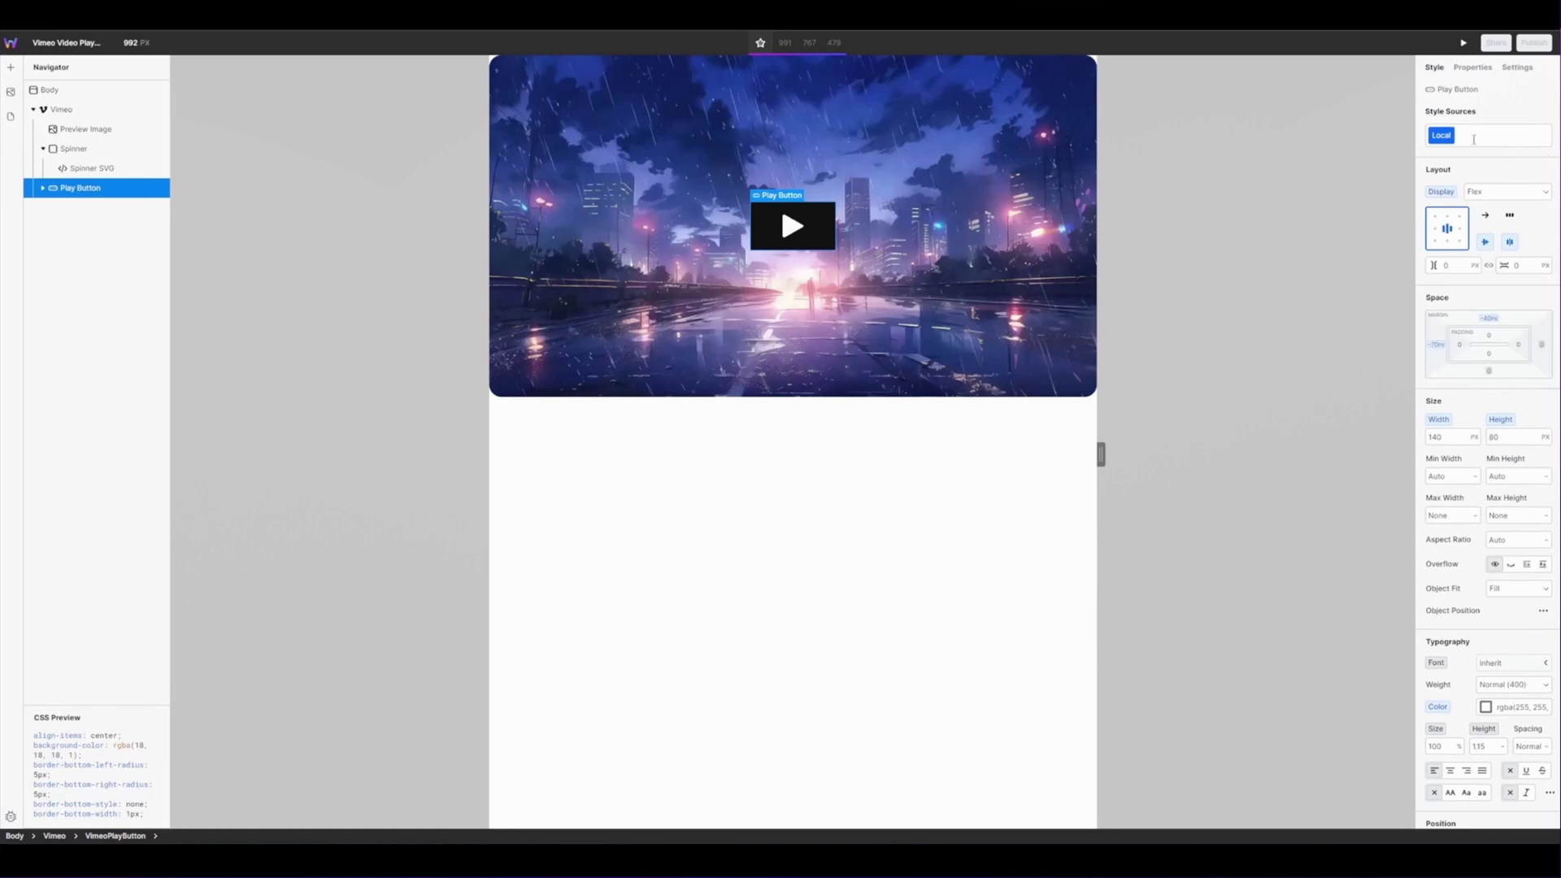
pyautogui.scroll(-6, 1499, 226)
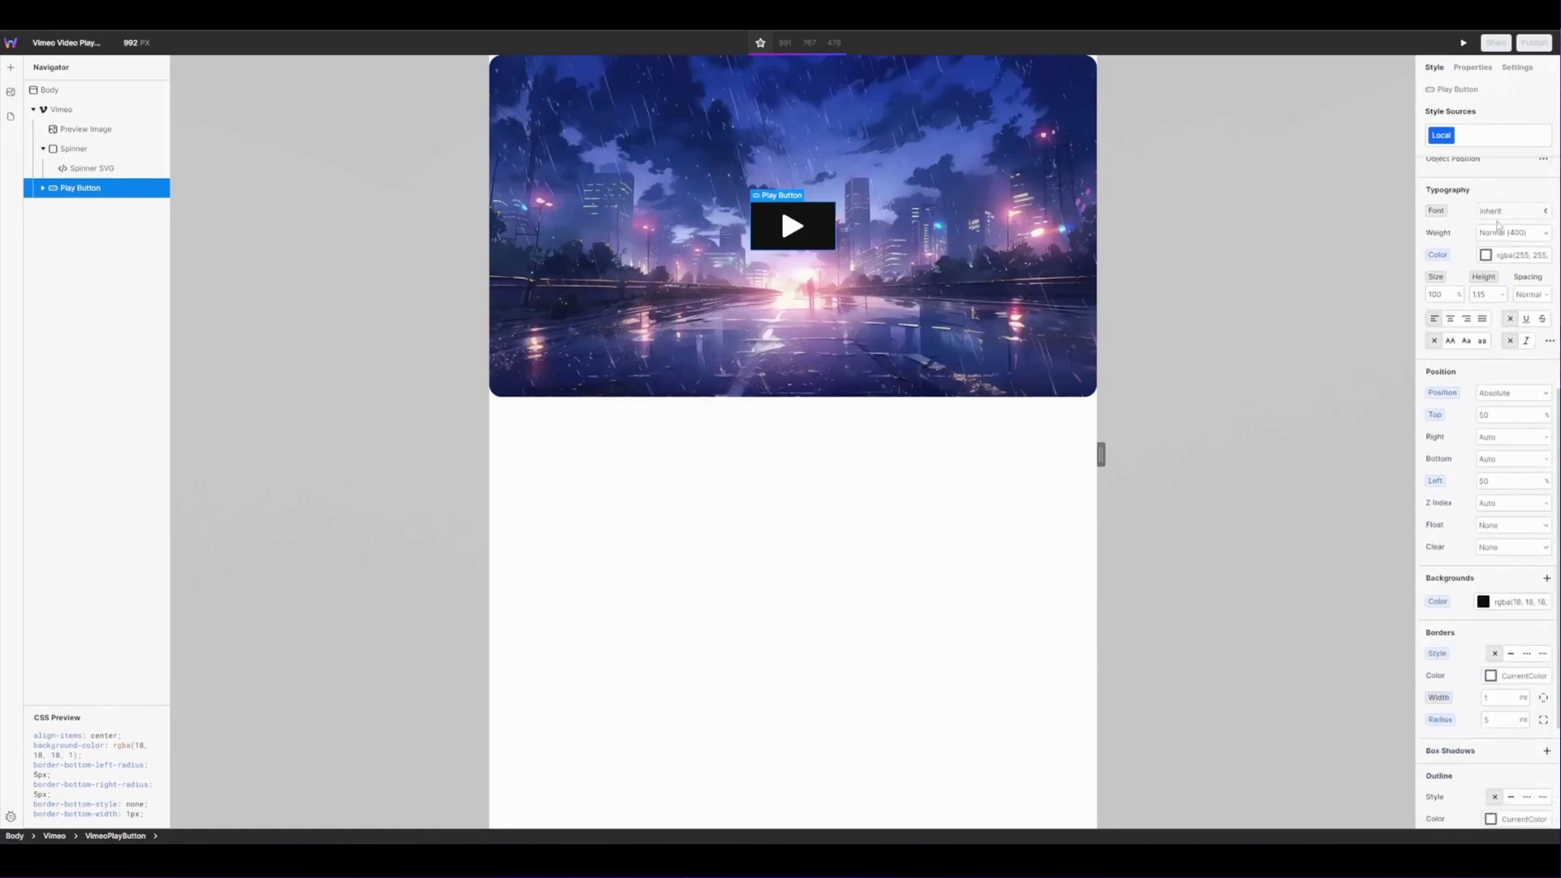
pyautogui.scroll(-1, 1498, 226)
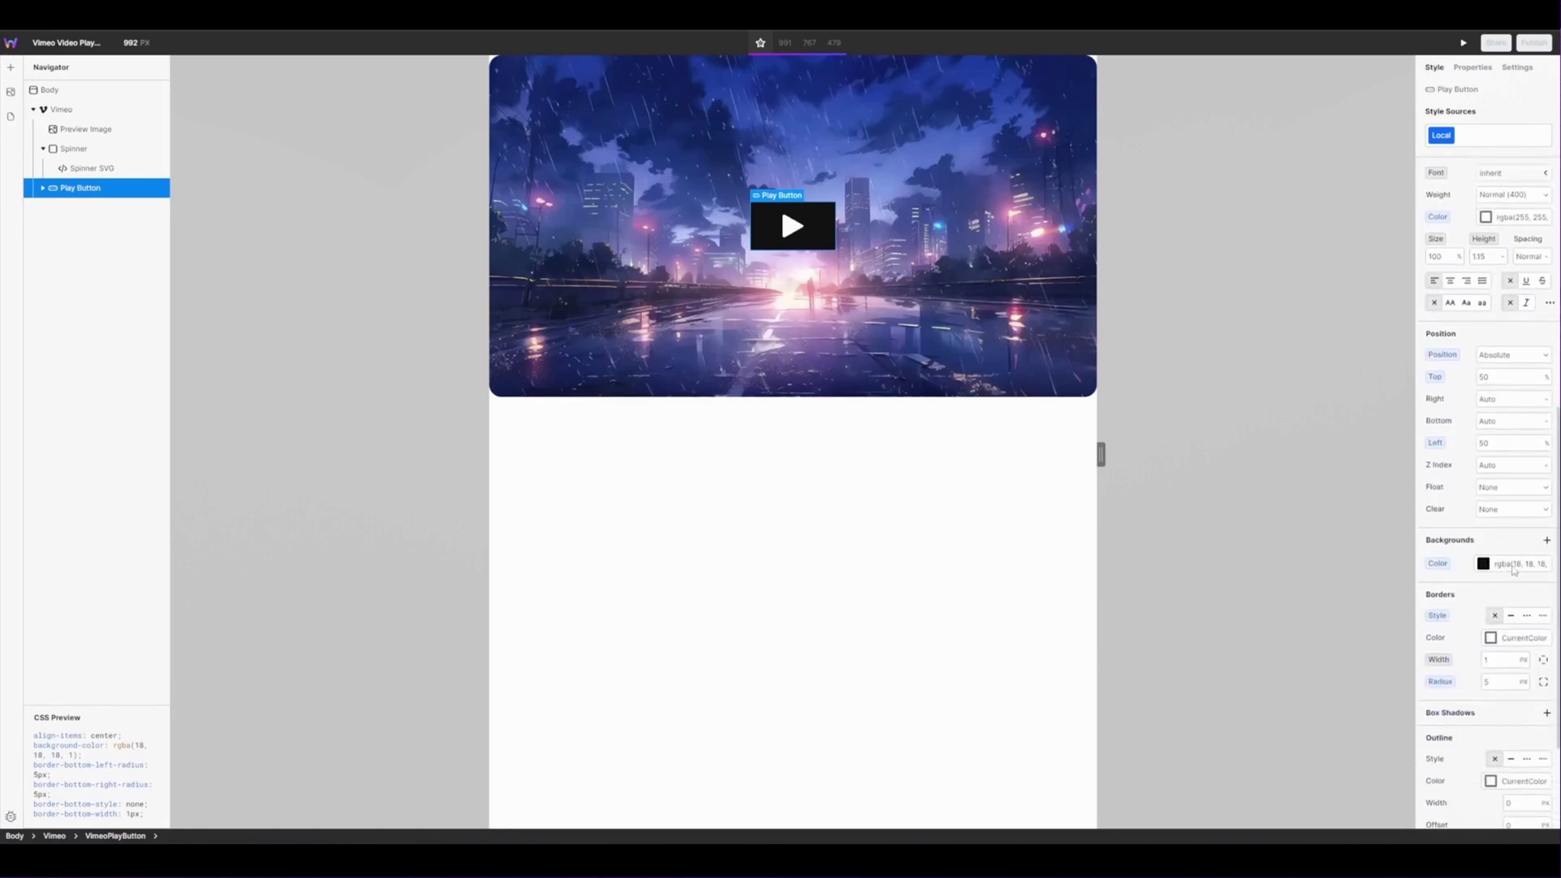
pyautogui.click(1513, 570)
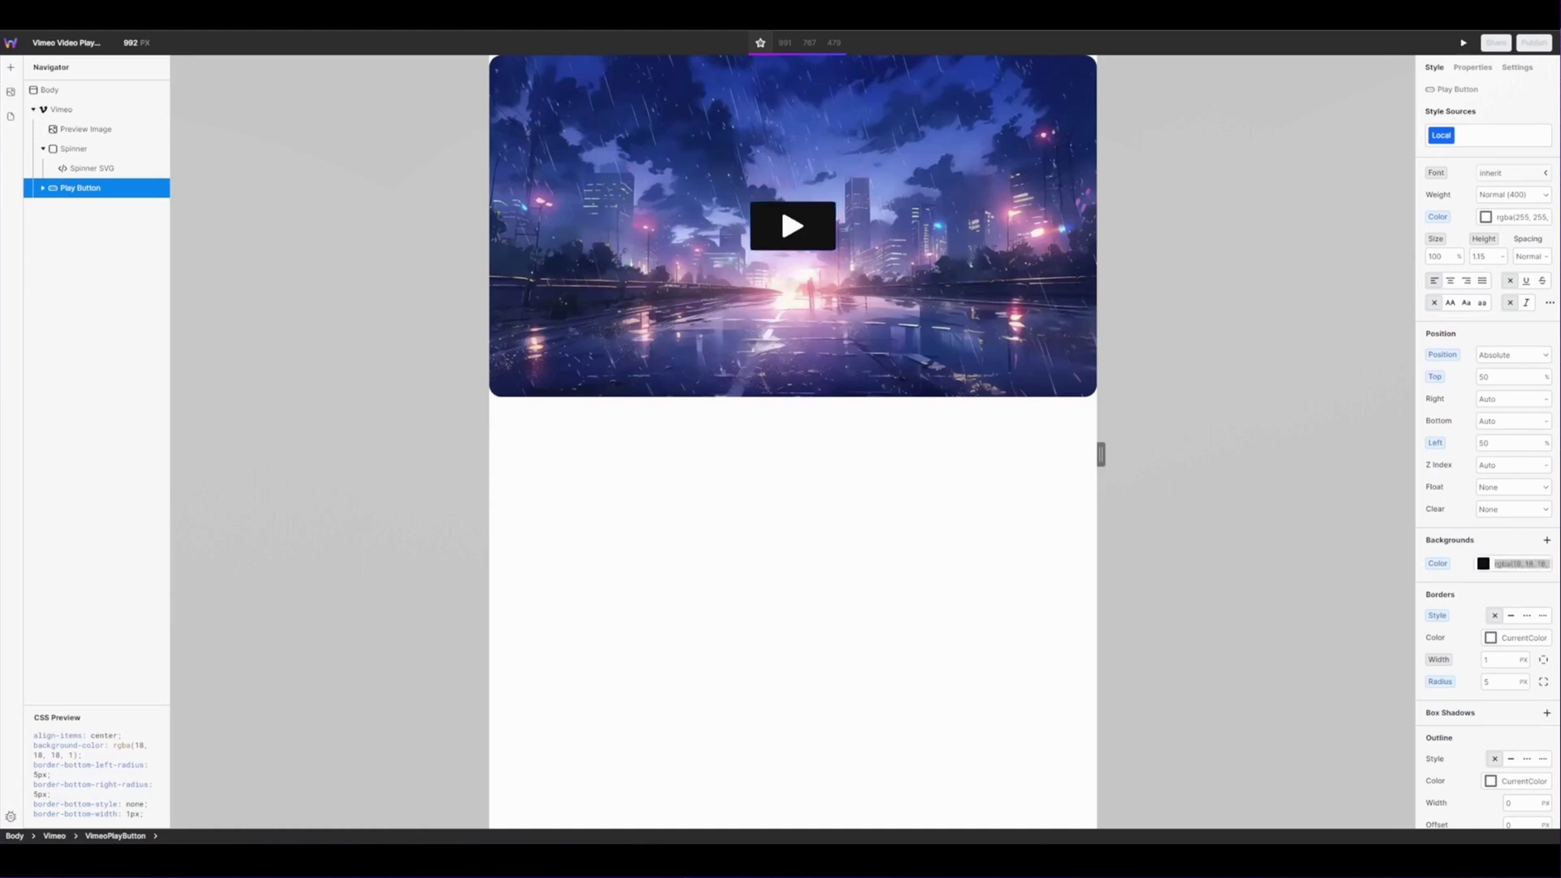
pyautogui.write('137, 107, 243, 1')
pyautogui.click(1451, 540)
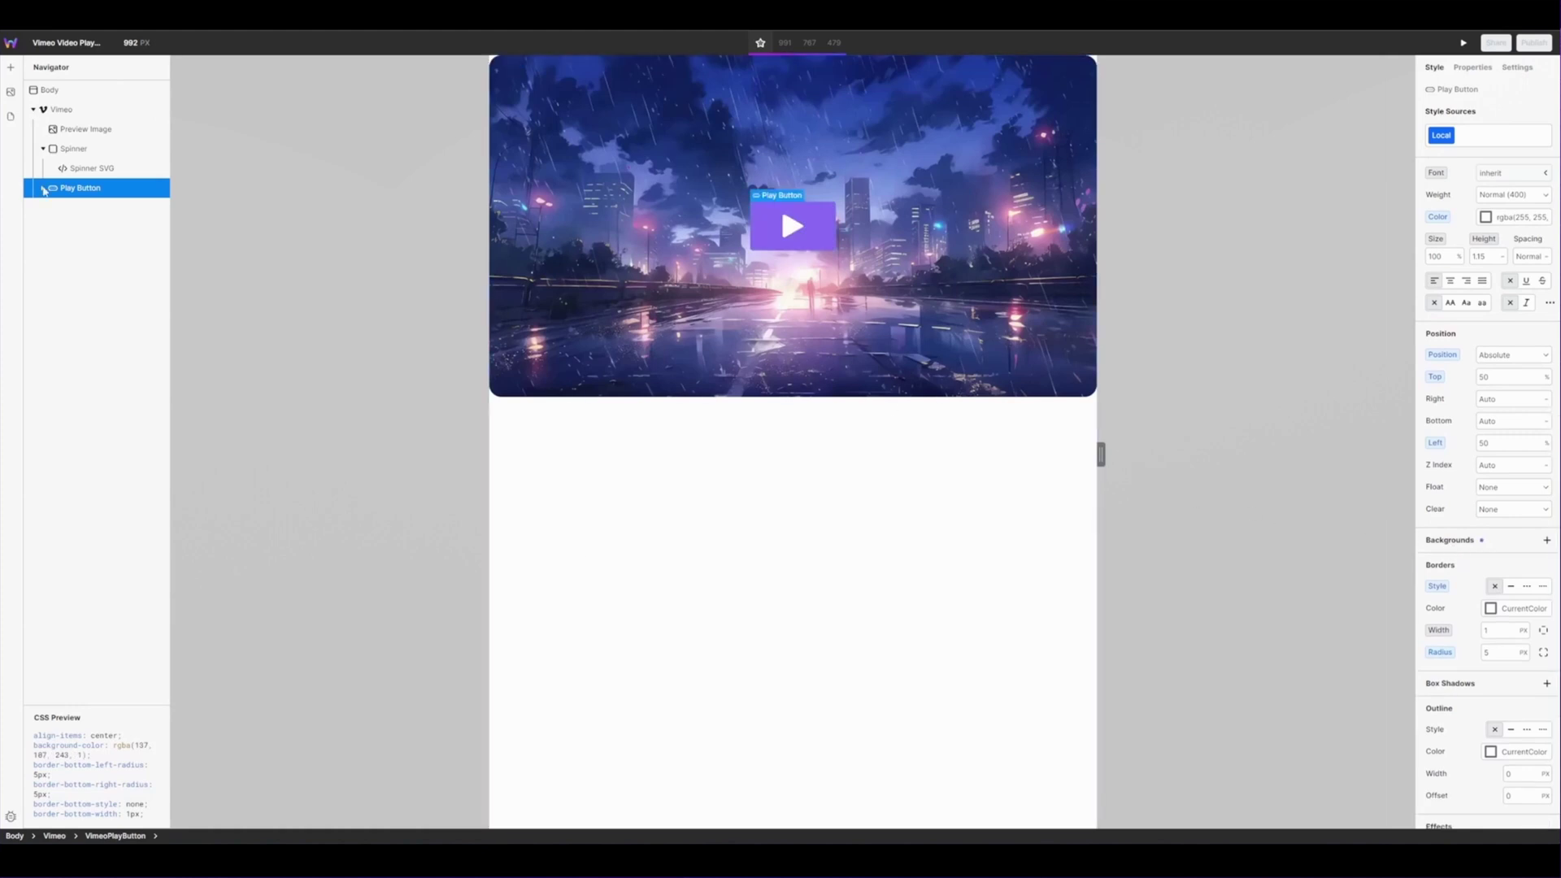
# Expand Play Button and Play Icon in the Navigator and select the Play SVG
pyautogui.click(44, 188)
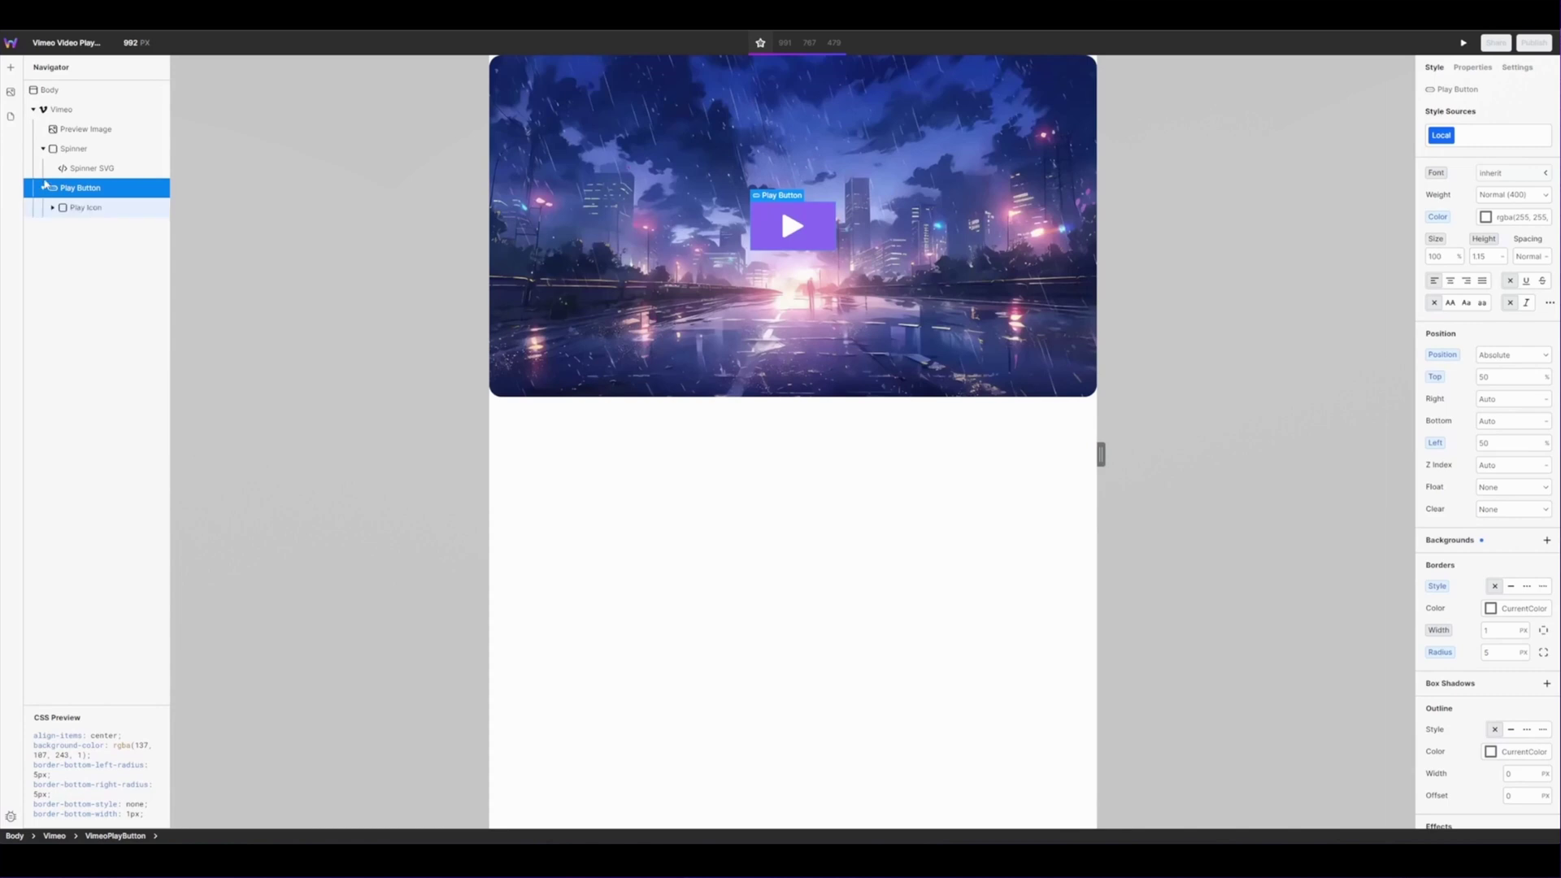
pyautogui.click(87, 208)
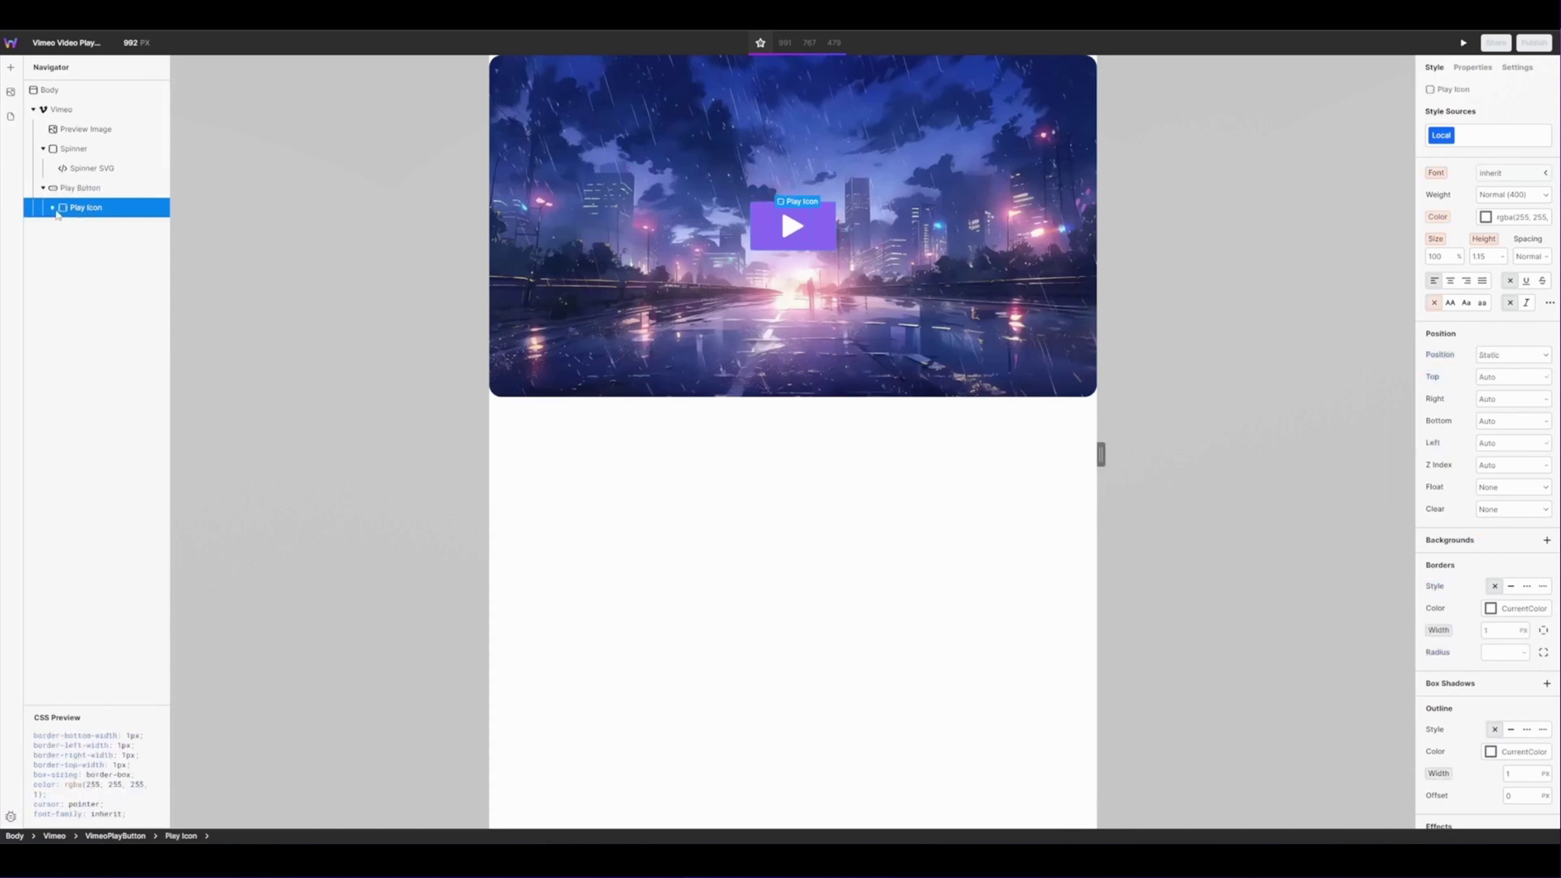
pyautogui.click(53, 208)
pyautogui.click(90, 228)
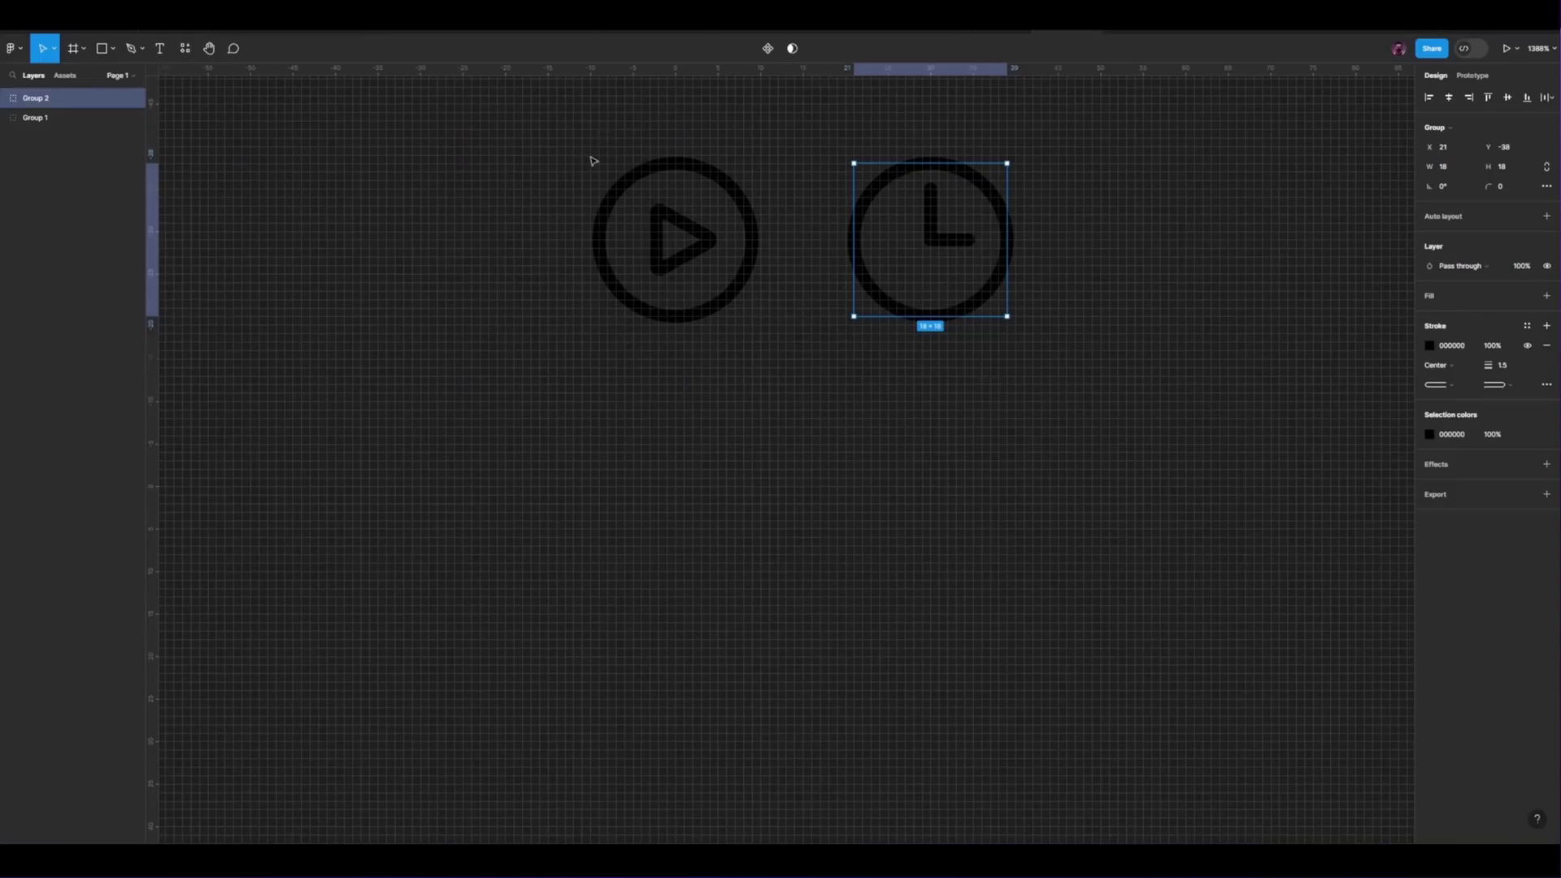
# Select Figma's circled play icon (Group 1) and reach its Copy as SVG option
pyautogui.moveTo(592, 157); pyautogui.dragTo(759, 338)
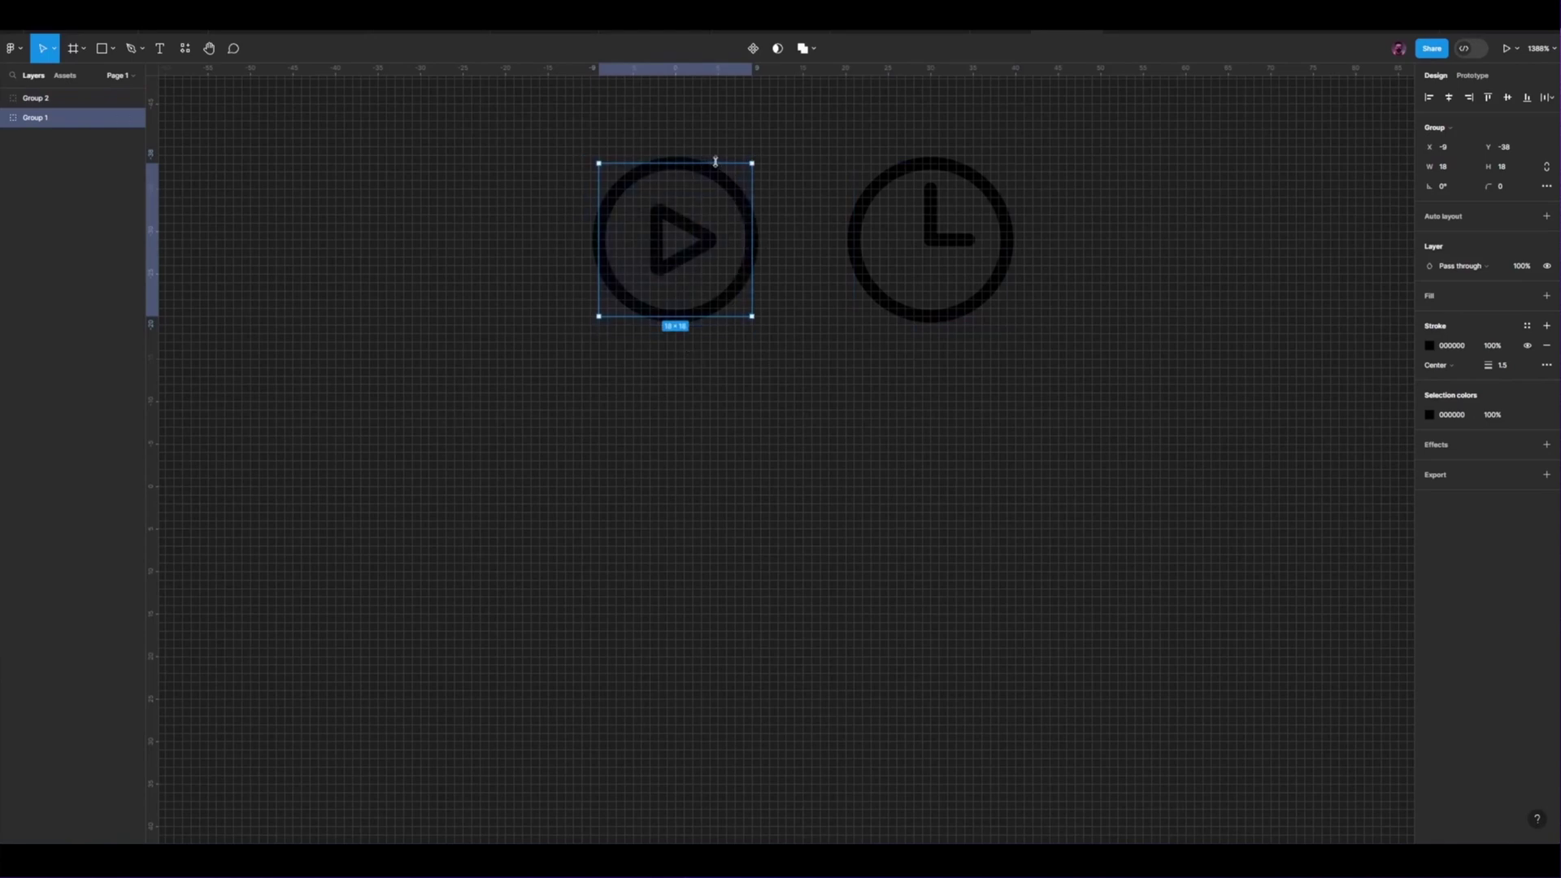
pyautogui.rightClick(719, 185)
pyautogui.moveTo(781, 235)
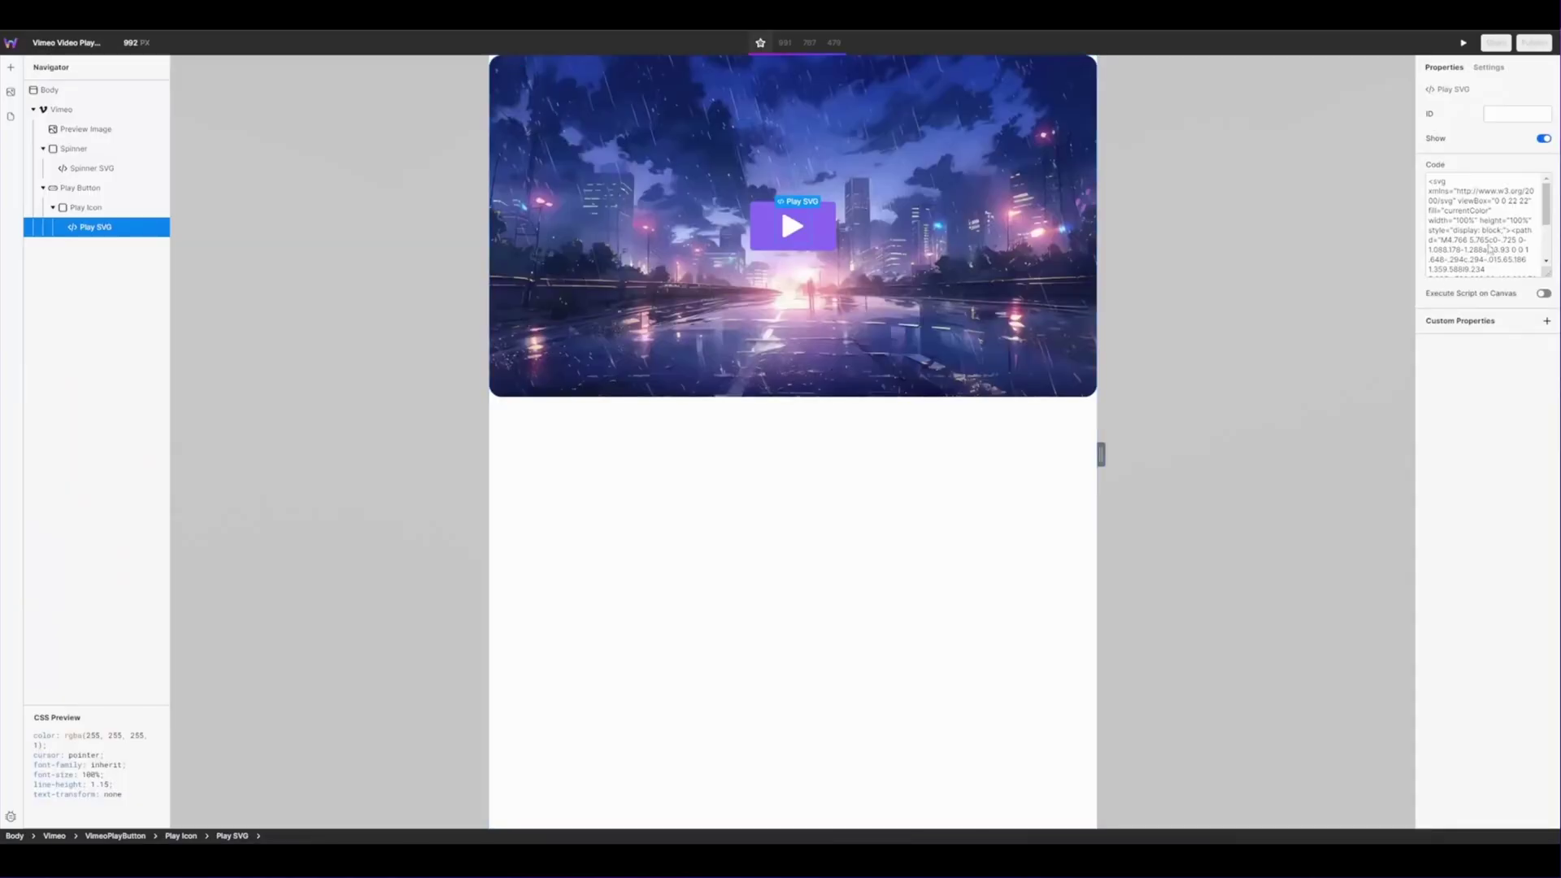
# Paste the Figma icon SVG into the Play SVG code, setting width to 100% and clearing the fixed height
pyautogui.click(1494, 241)
pyautogui.hotkey('ctrl', 'a')
pyautogui.hotkey('ctrl', 'v')
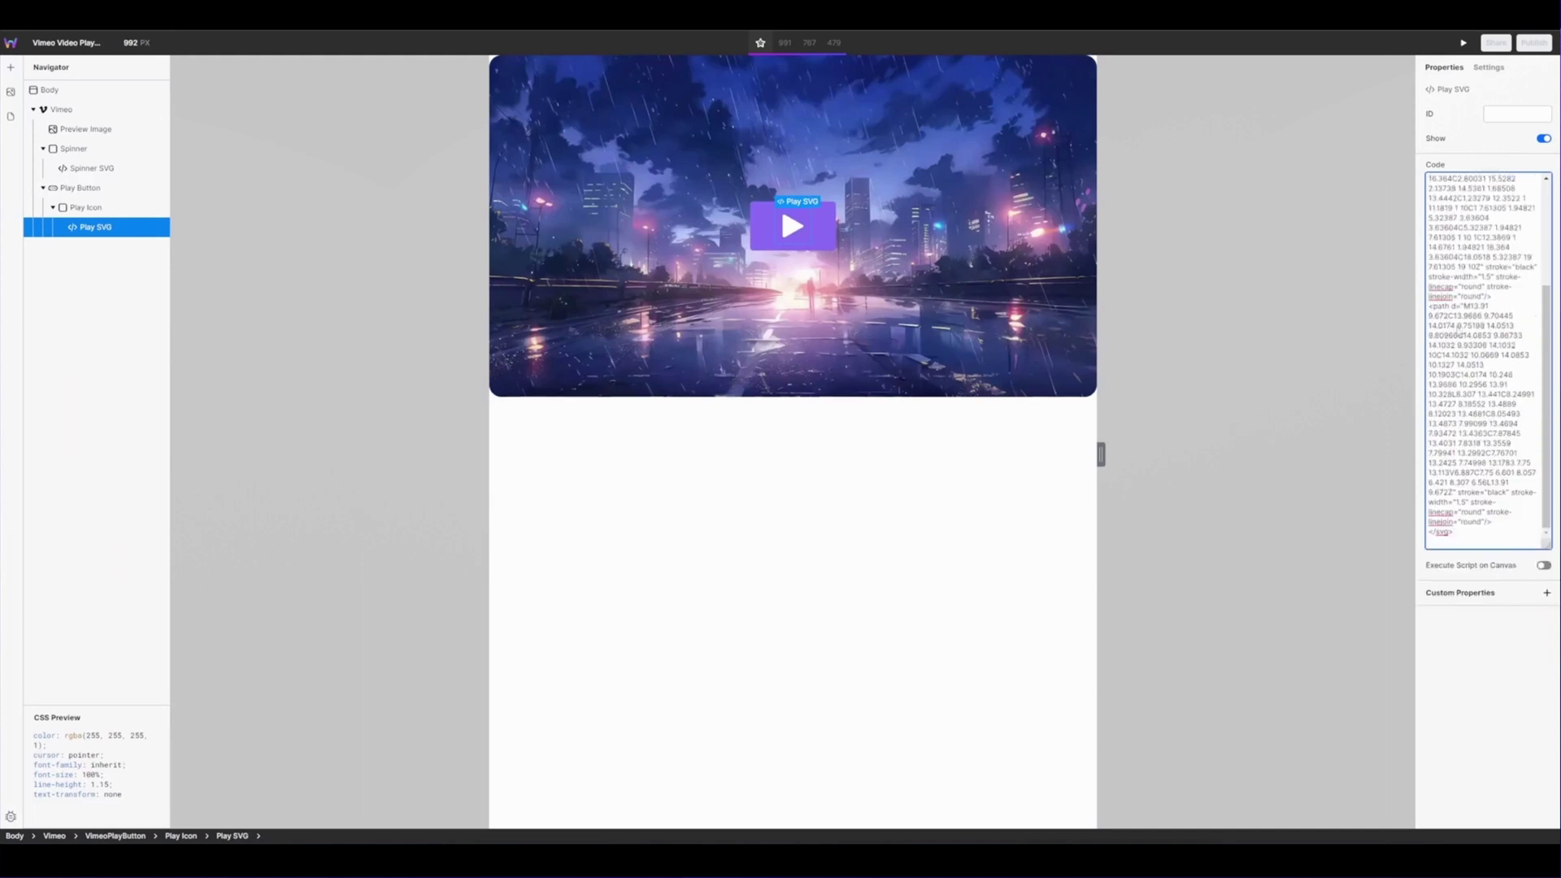
pyautogui.scroll(10, 1492, 185)
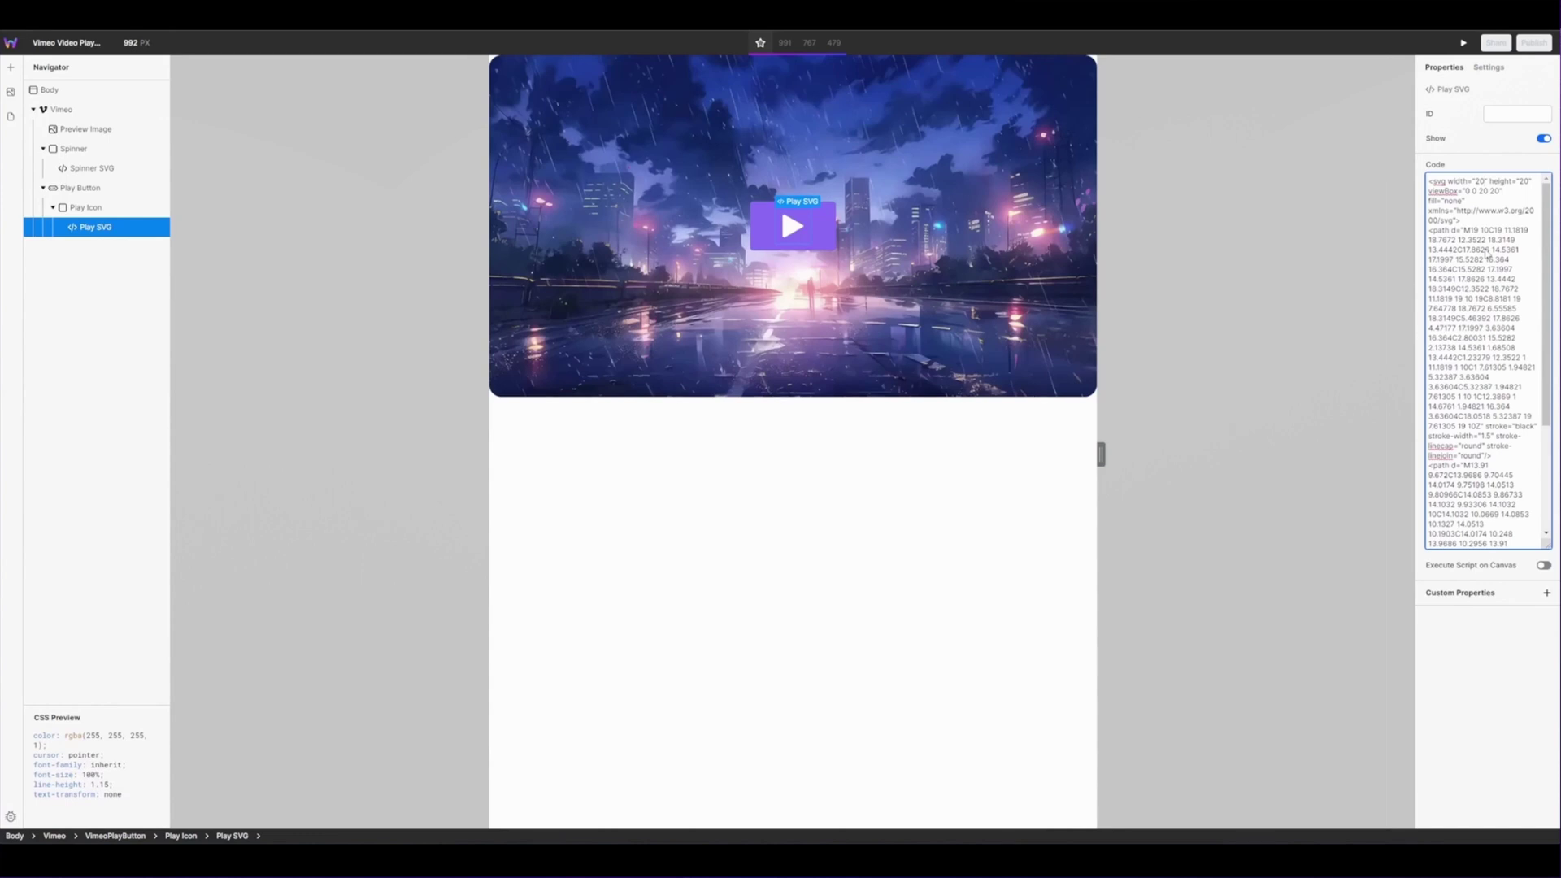
pyautogui.press('BackSpace')
pyautogui.press('BackSpace')
pyautogui.write('100%')
pyautogui.click(1453, 191)
pyautogui.press('BackSpace')
pyautogui.press('BackSpace')
pyautogui.write('100%')
# Replace the SVG code with the play-circle SVG so the button shows the circled play icon
pyautogui.hotkey('ctrl', 'a')
pyautogui.hotkey('ctrl', 'v')
pyautogui.click(1168, 409)
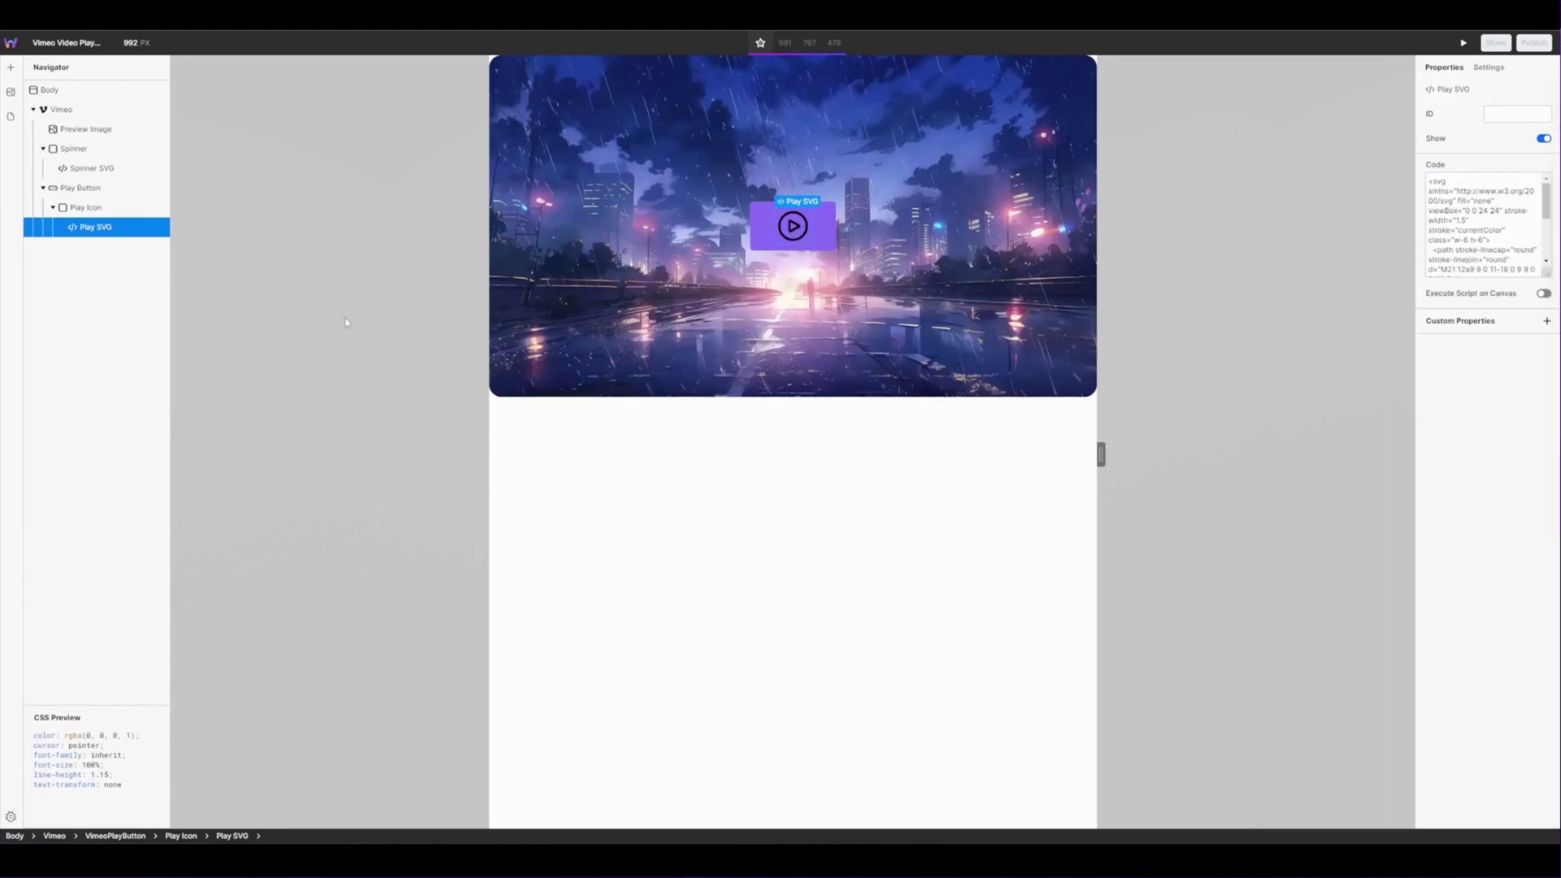
# Set the Play Icon's typography colour to the brand purple 137, 107, 243
pyautogui.click(90, 214)
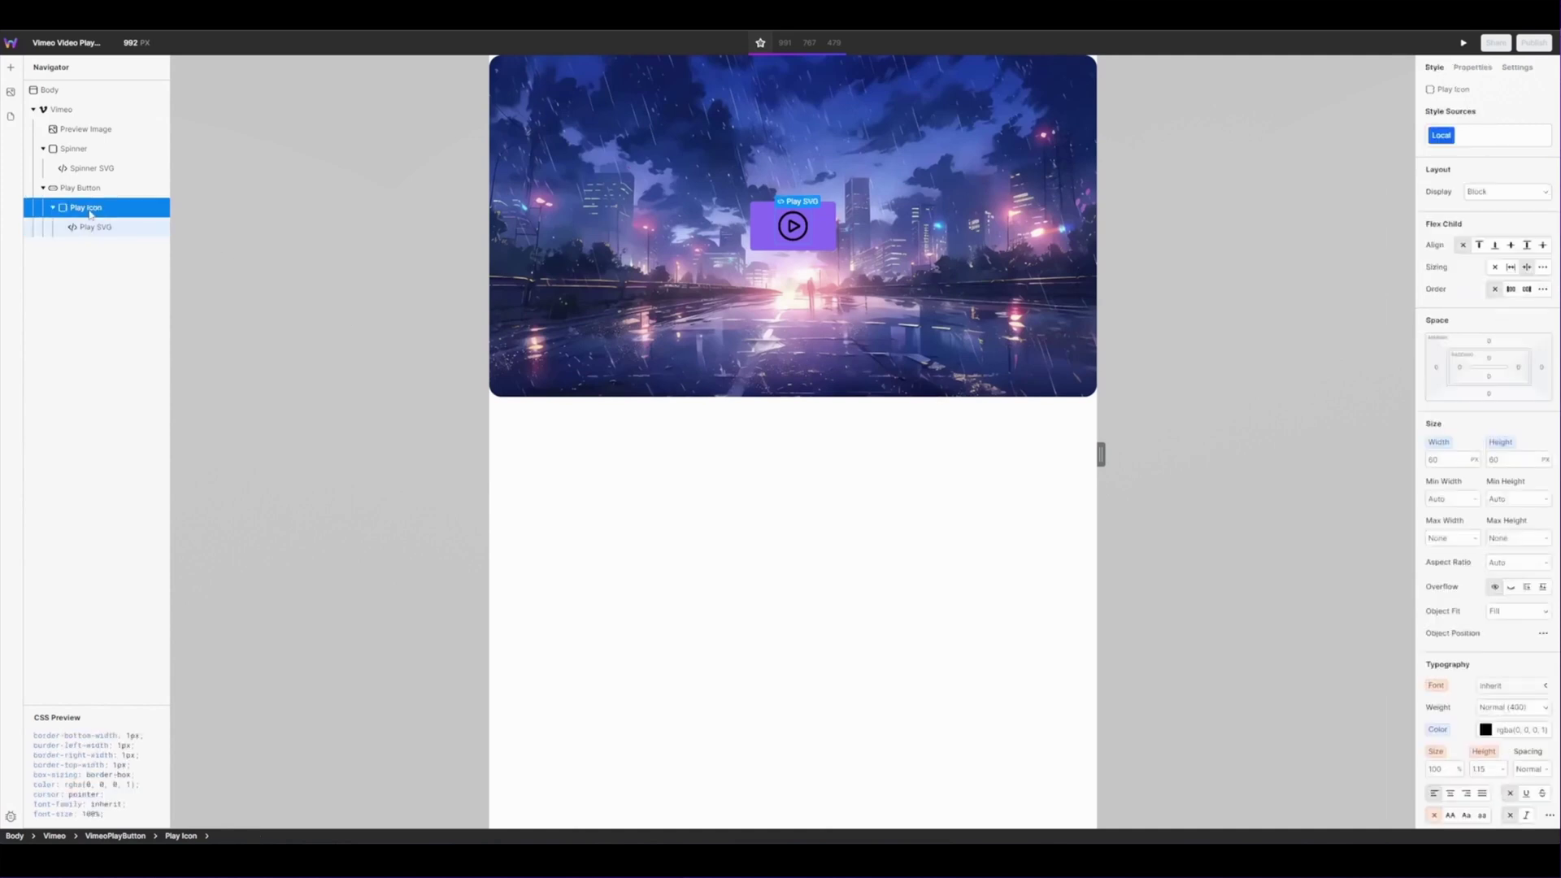
pyautogui.scroll(-5, 1454, 276)
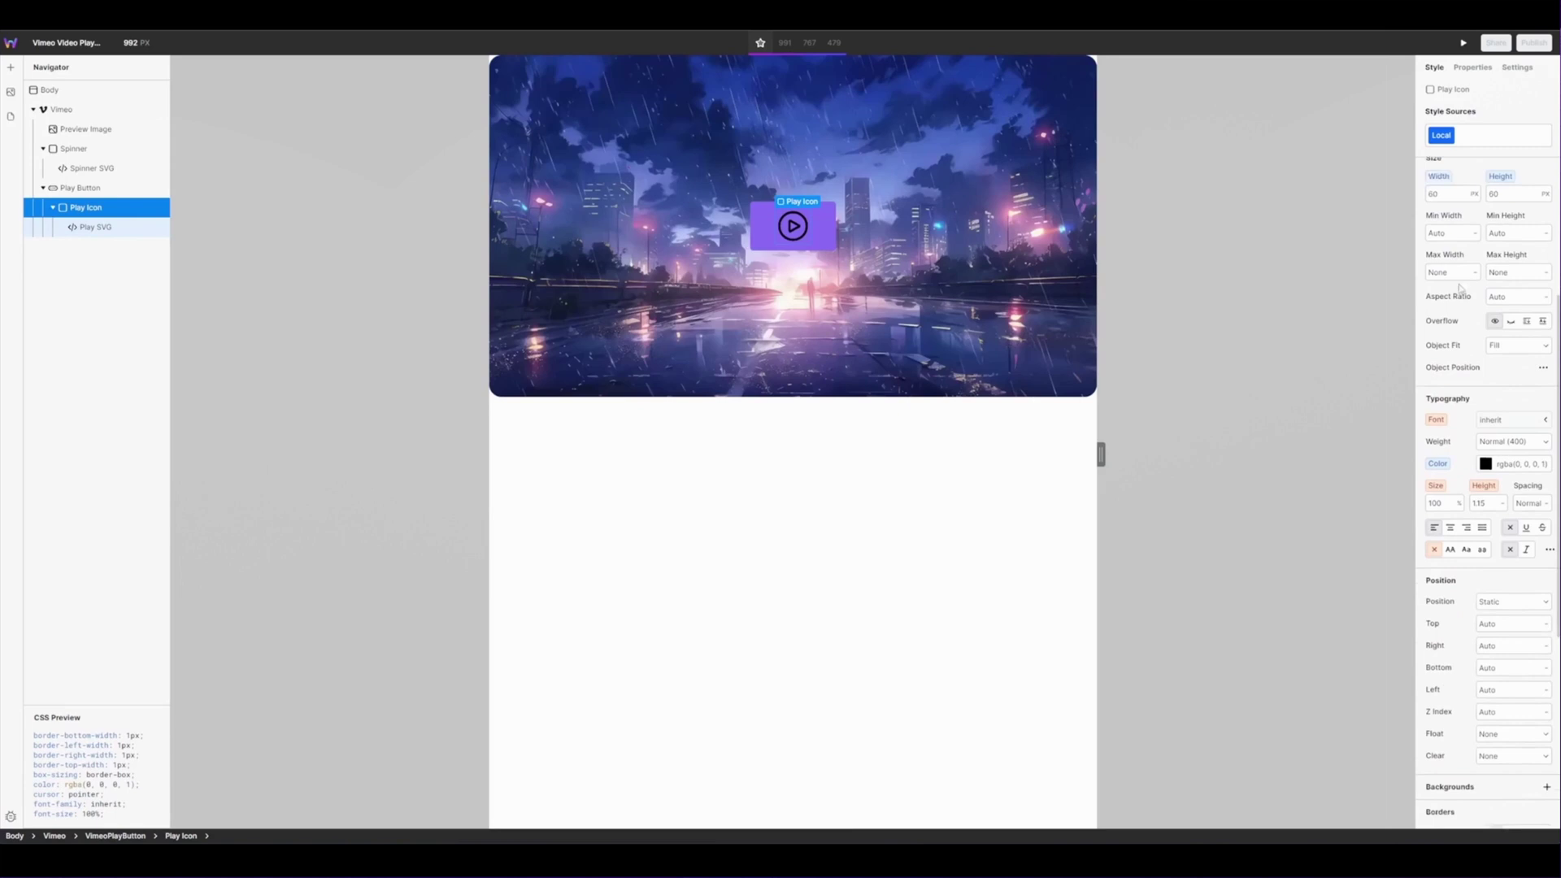
pyautogui.click(1486, 422)
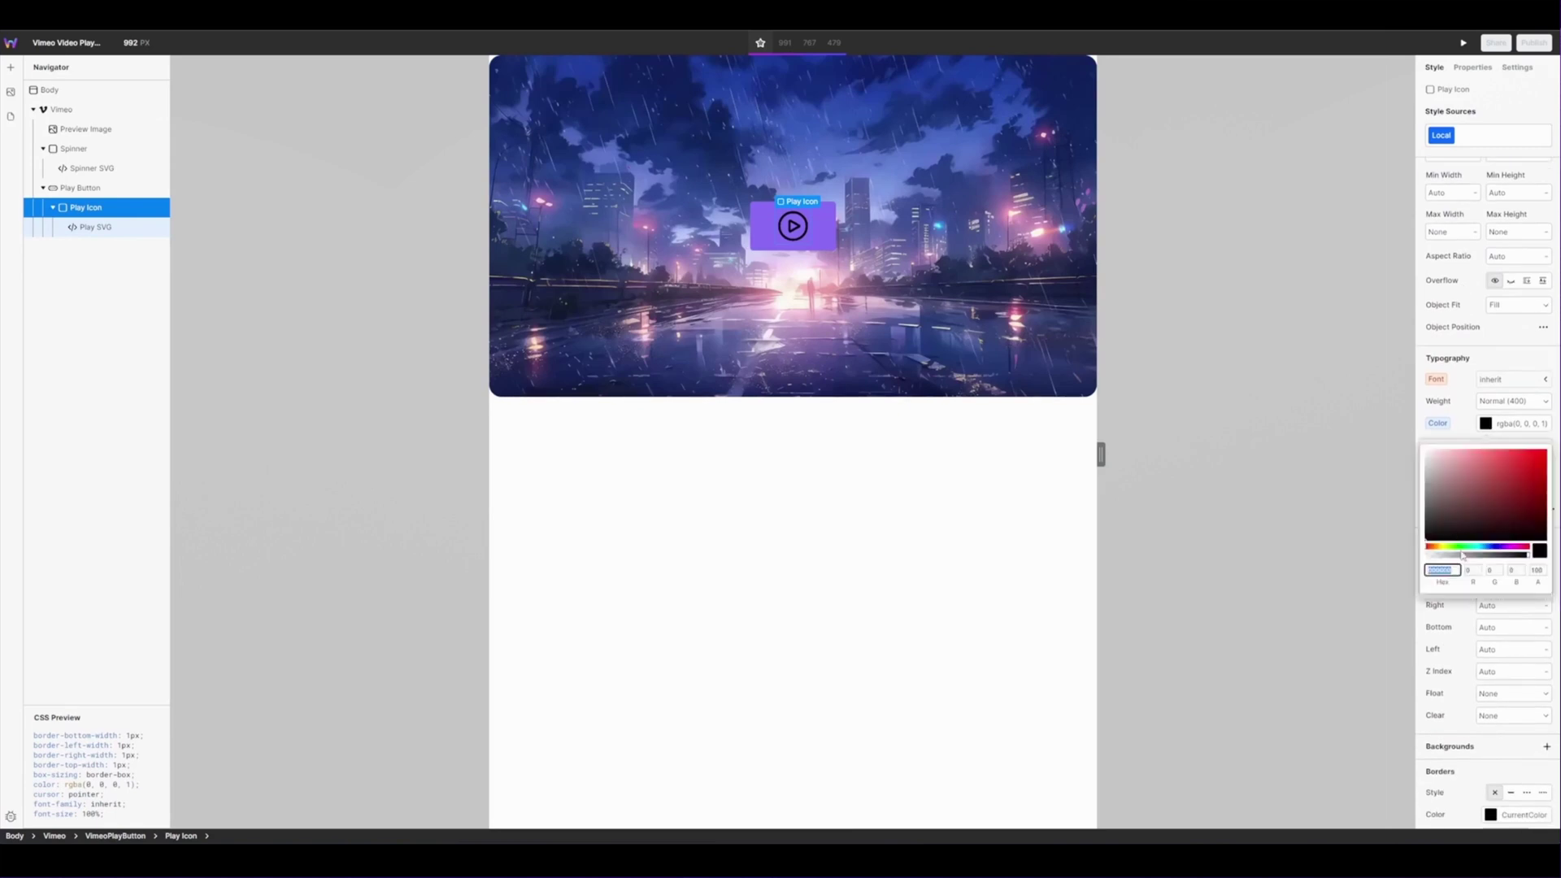
pyautogui.write('896BF3')
pyautogui.press('Return')
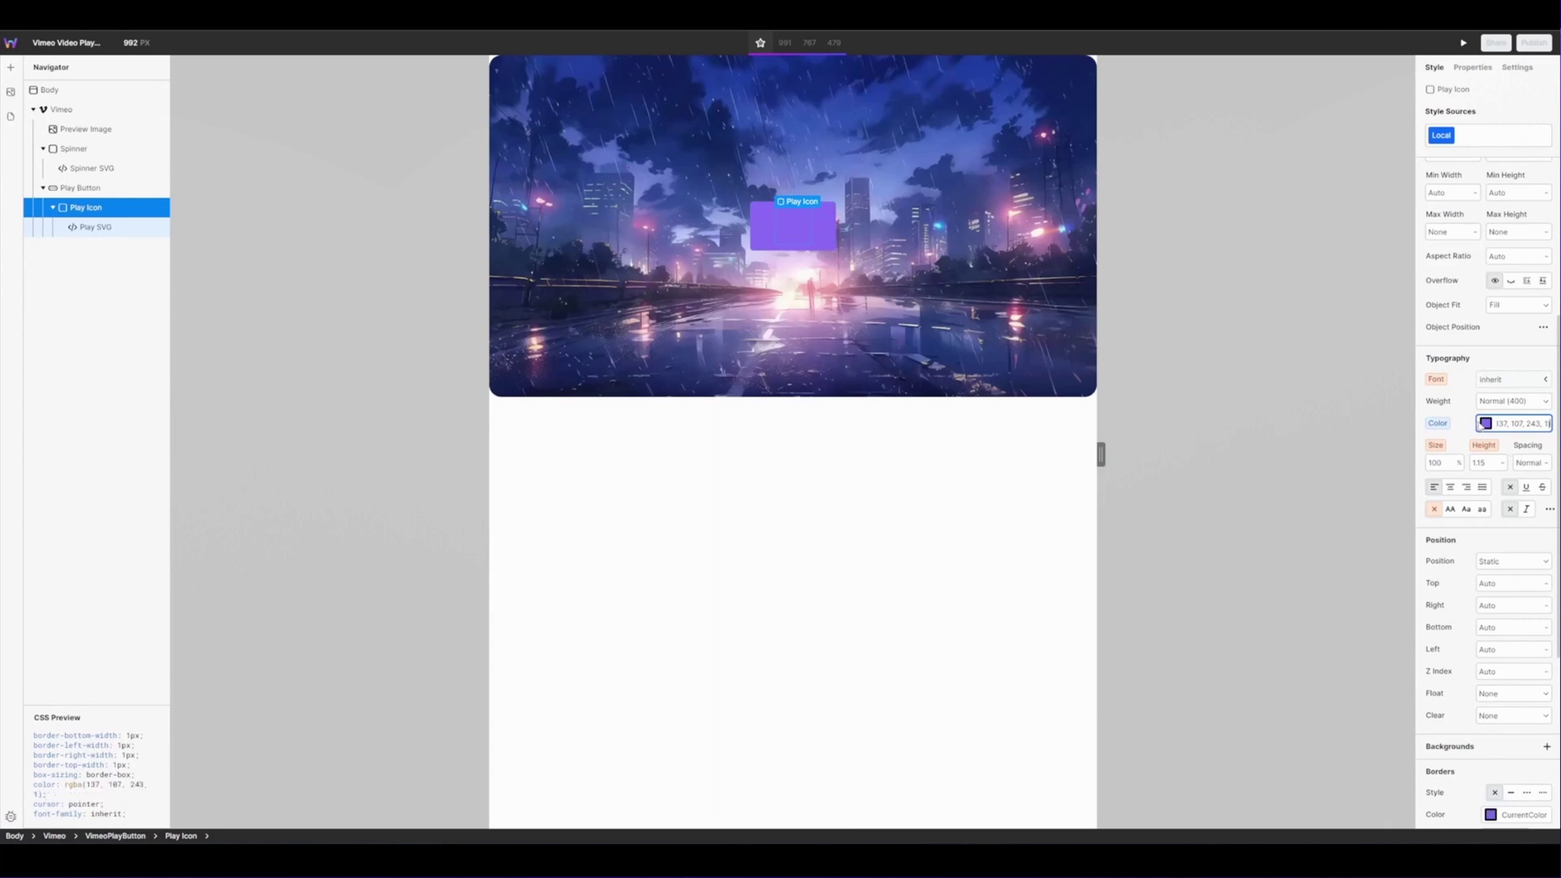
# Change the icon colour to a pale lavender, rgba(203, 203, 245), in the colour picker
pyautogui.click(1485, 423)
pyautogui.click(1453, 456)
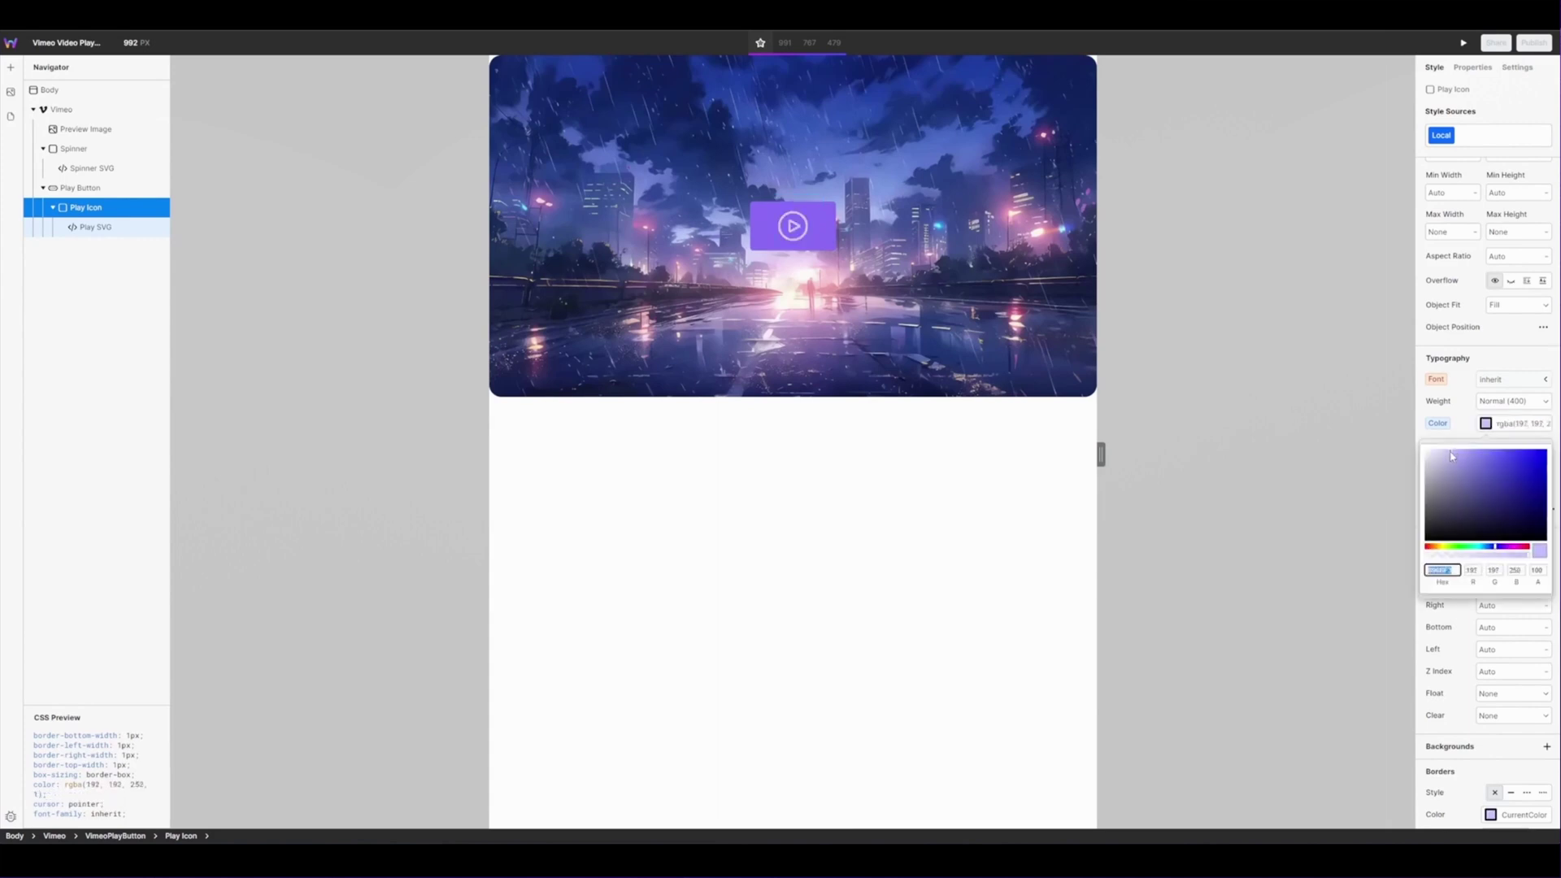
pyautogui.moveTo(1453, 456); pyautogui.dragTo(1446, 452)
pyautogui.click(1195, 268)
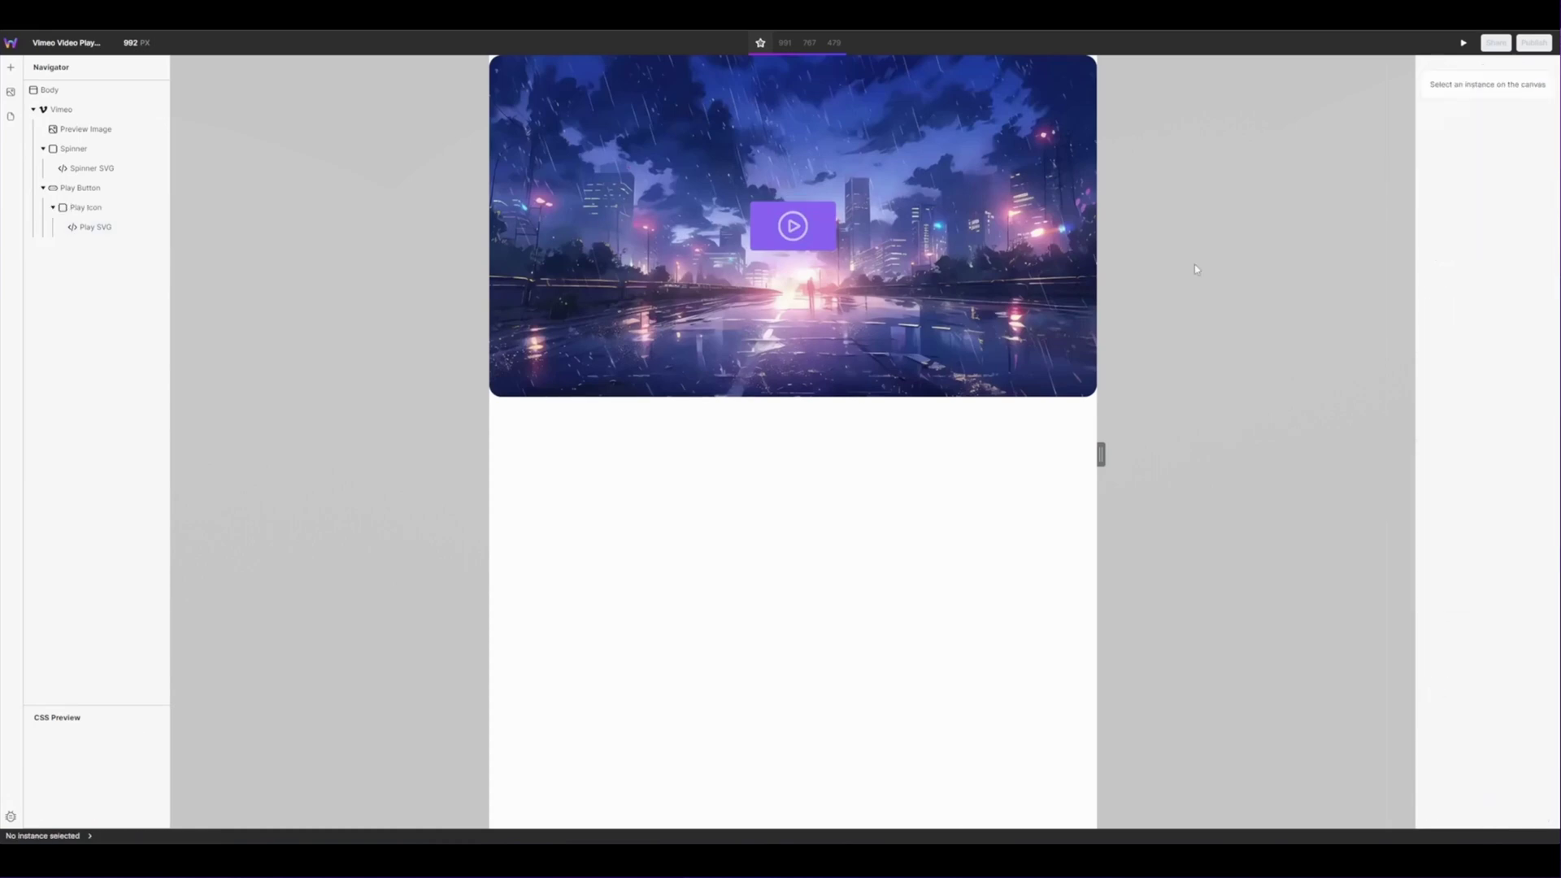